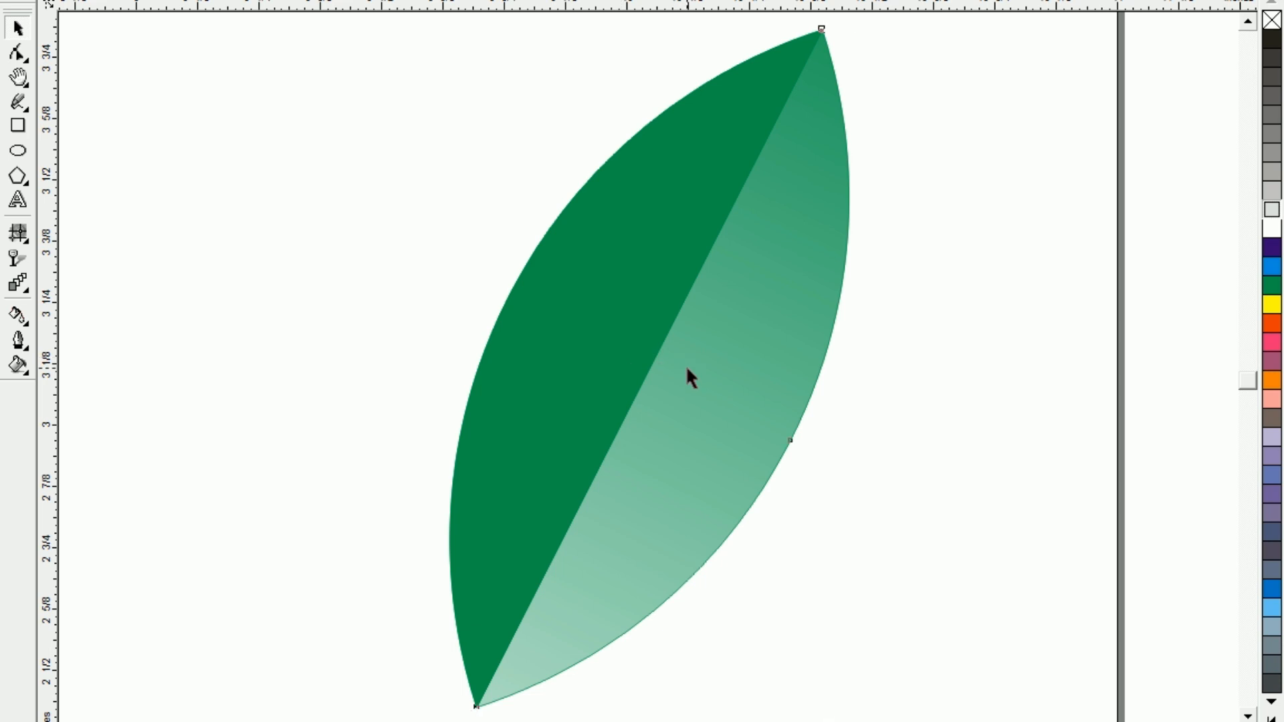
Examine the solid and the gradient halves of the finished sample leaf.
{"action": "left_click", "coordinate": [684, 397]}
{"action": "left_click", "coordinate": [583, 352]}
{"action": "left_click", "coordinate": [692, 420]}
{"action": "left_click", "coordinate": [560, 379]}
{"action": "left_click", "coordinate": [339, 486]}
{"action": "key", "text": "shift+F4"}
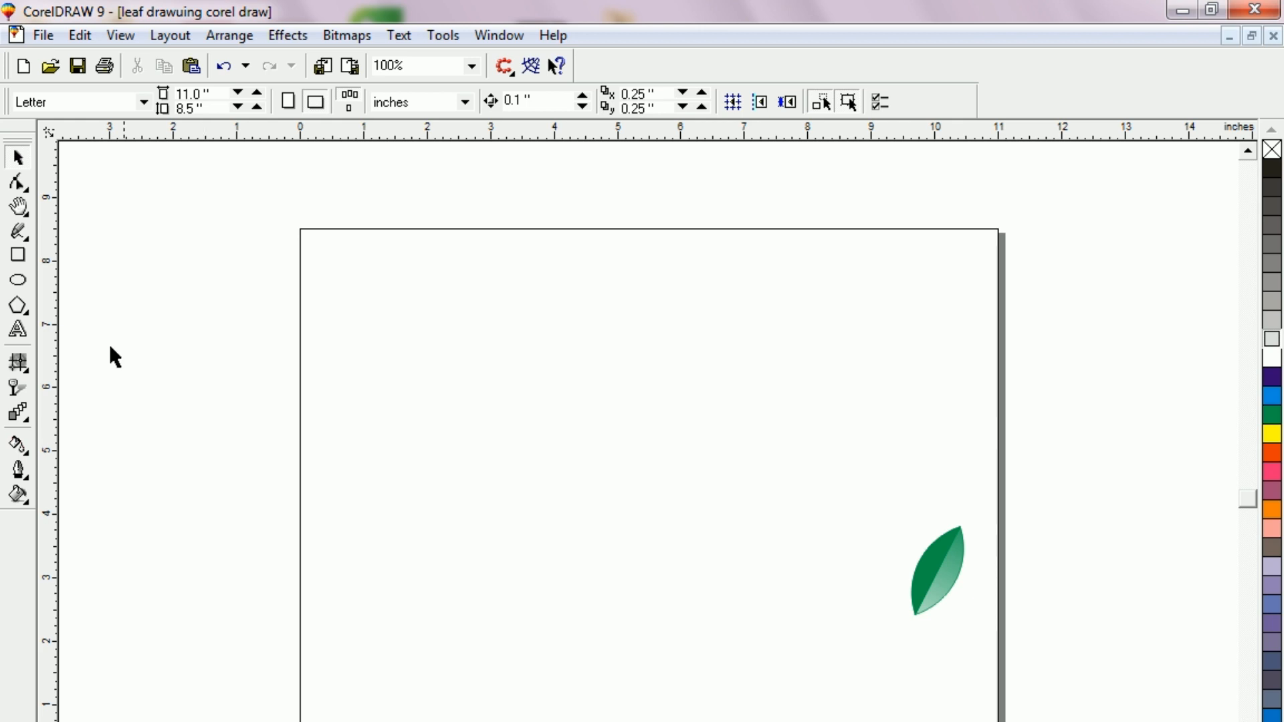
Draw a circle about 2.2 inches in diameter and place an overlapping copy about 1.55 inches to its right.
{"action": "left_click", "coordinate": [18, 280]}
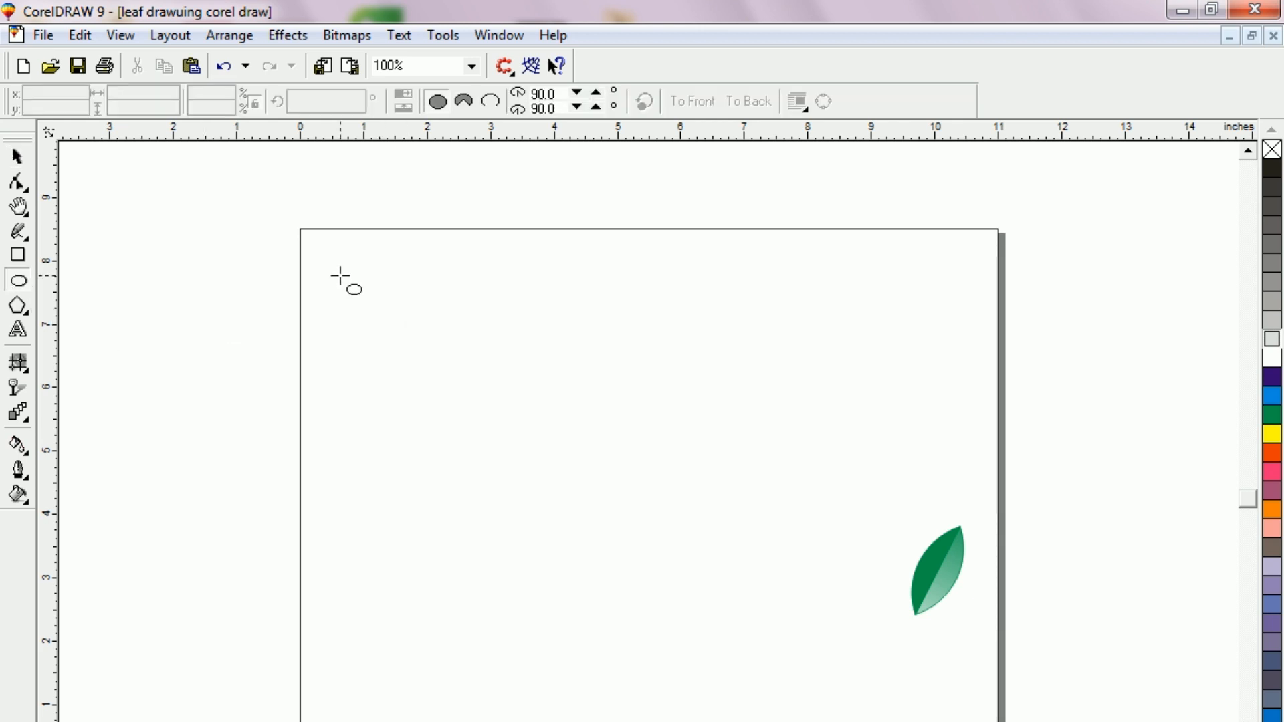
{"action": "left_click_drag", "start_coordinate": [341, 301], "coordinate": [480, 436]}
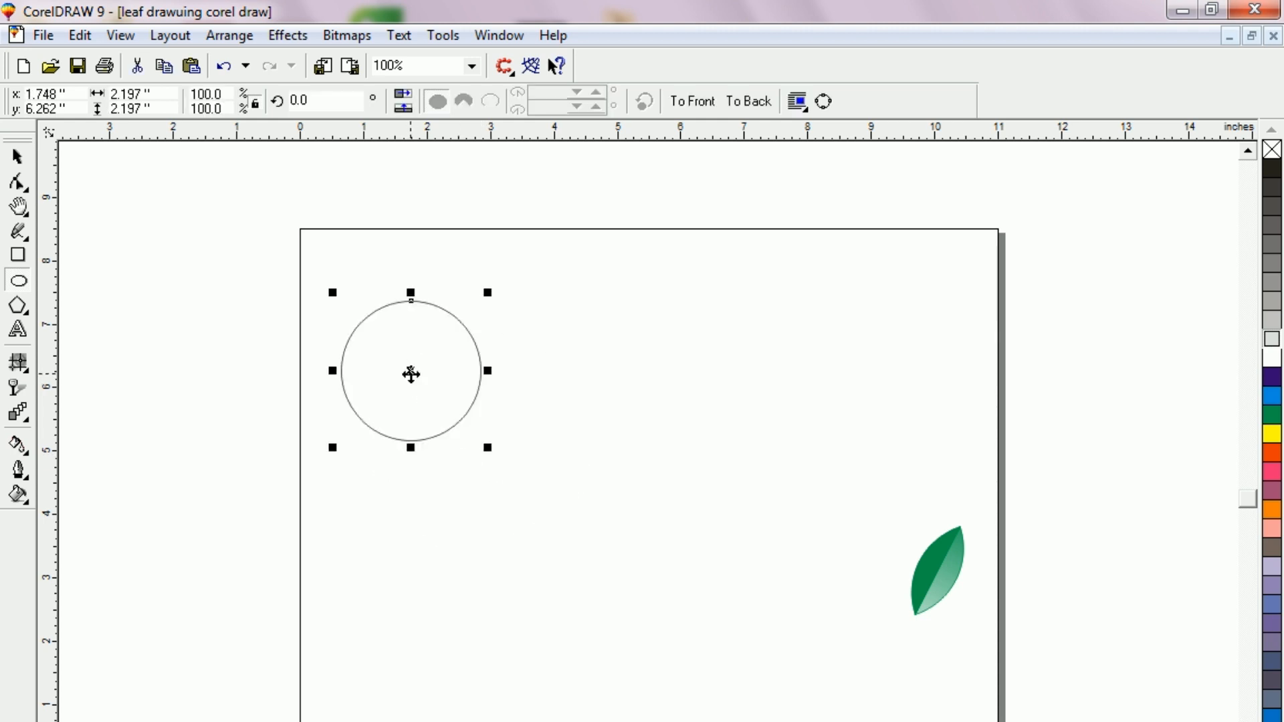
{"action": "left_click_drag", "start_coordinate": [411, 374], "coordinate": [509, 387]}
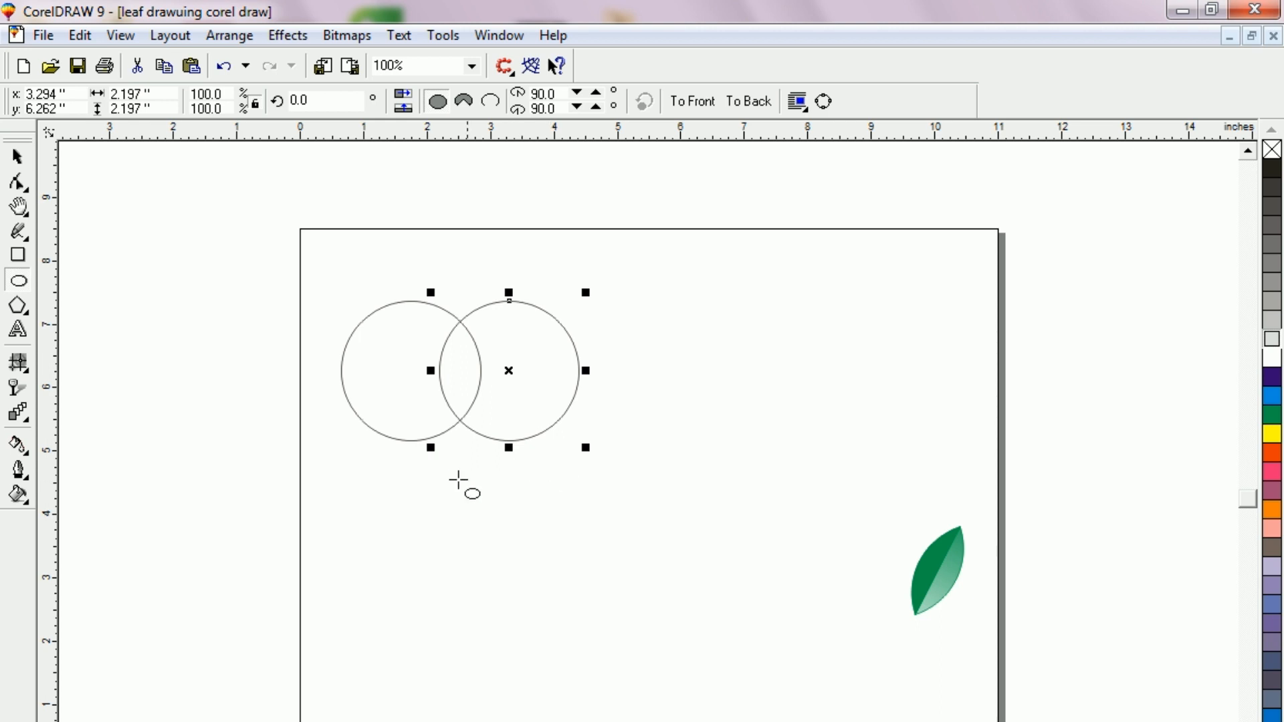
Intersect the two overlapping circles to create a lens-shaped leaf outline.
{"action": "left_click", "coordinate": [14, 155]}
{"action": "left_click_drag", "start_coordinate": [302, 245], "coordinate": [638, 514]}
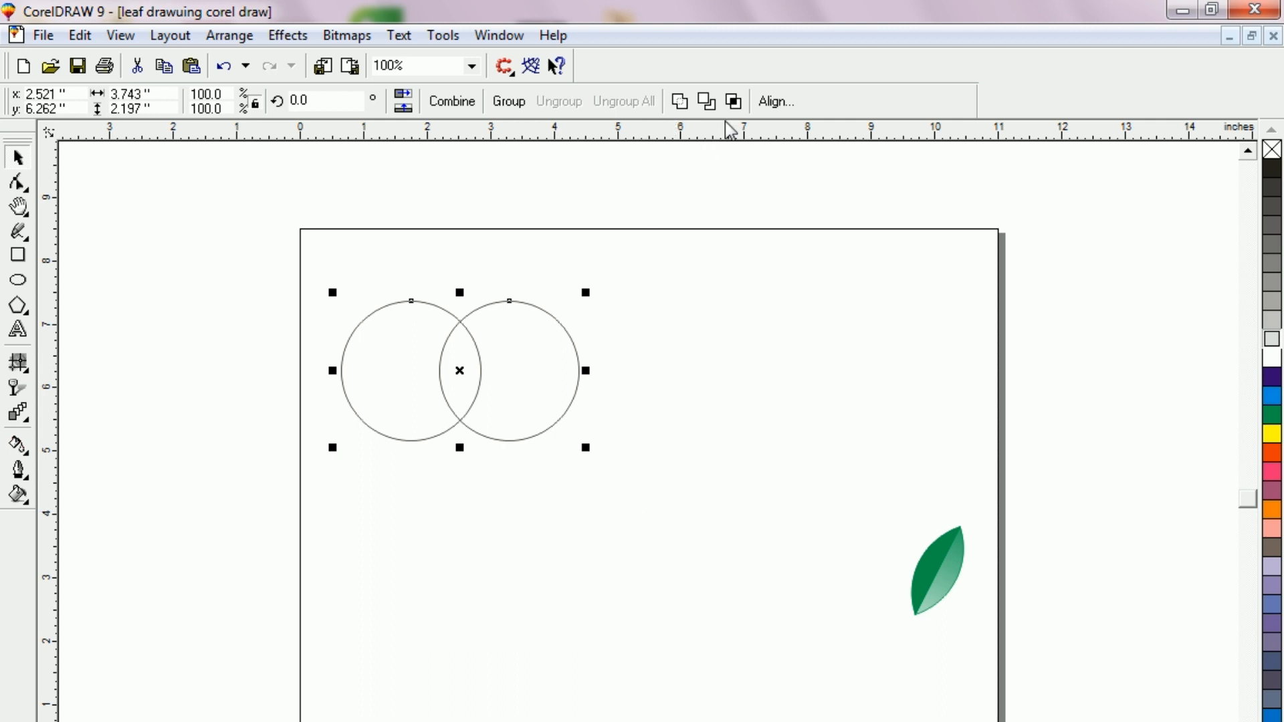
{"action": "left_click", "coordinate": [734, 101]}
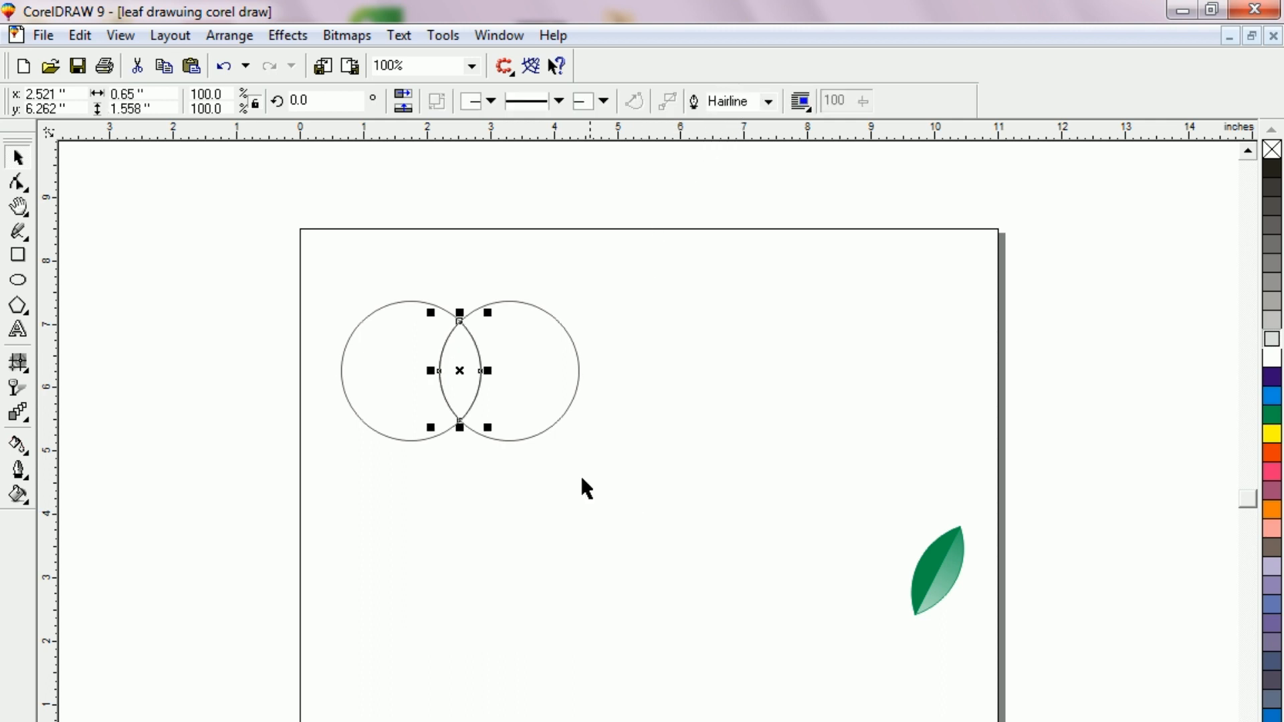
{"action": "left_click", "coordinate": [493, 415]}
Move the lens shape clear of the circles, centred at about x 5.61 and y 4.36 inches.
{"action": "left_click_drag", "start_coordinate": [468, 384], "coordinate": [724, 451]}
{"action": "left_click", "coordinate": [343, 267]}
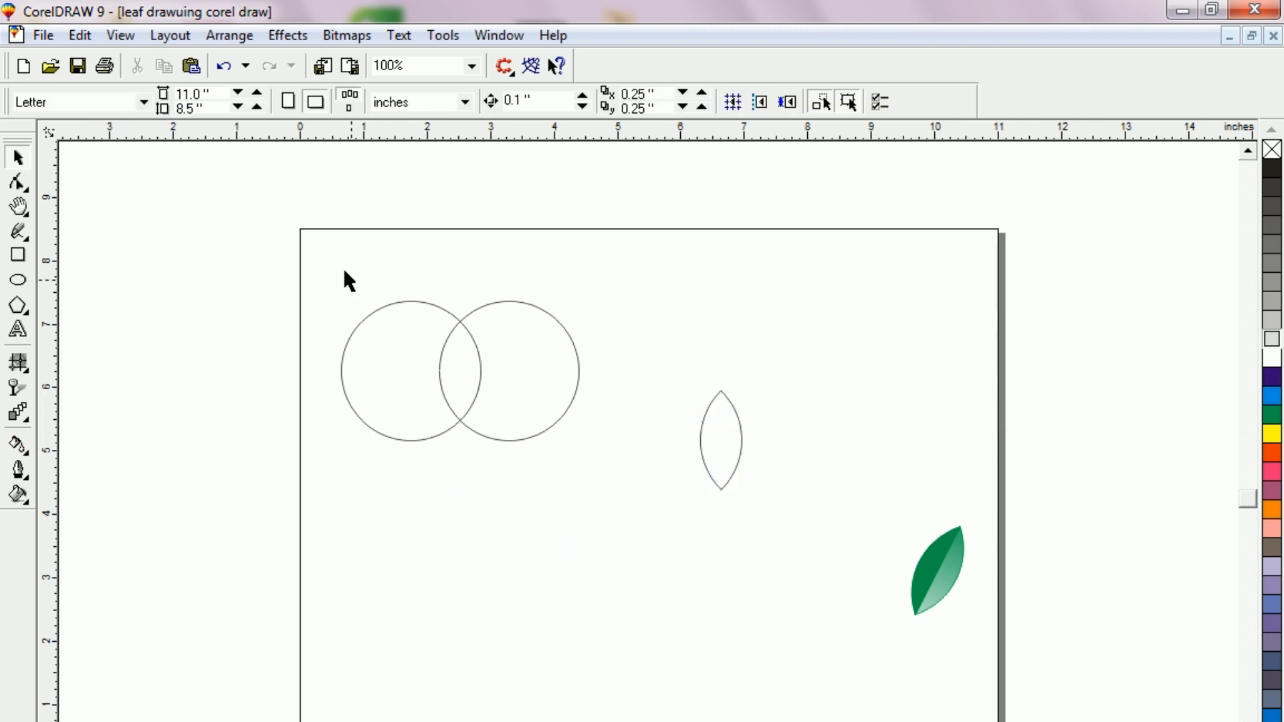
{"action": "left_click_drag", "start_coordinate": [569, 466], "coordinate": [607, 488]}
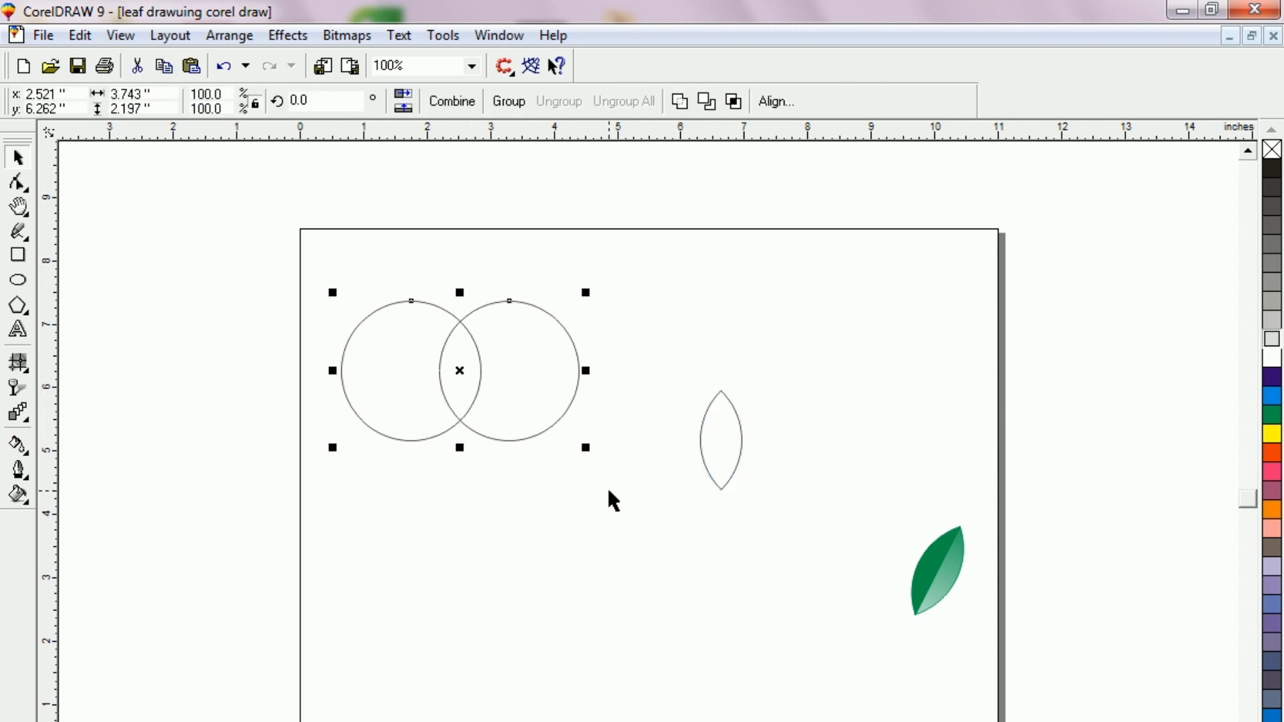
{"action": "left_click", "coordinate": [607, 488]}
{"action": "left_click", "coordinate": [725, 449]}
{"action": "left_click_drag", "start_coordinate": [723, 447], "coordinate": [661, 496]}
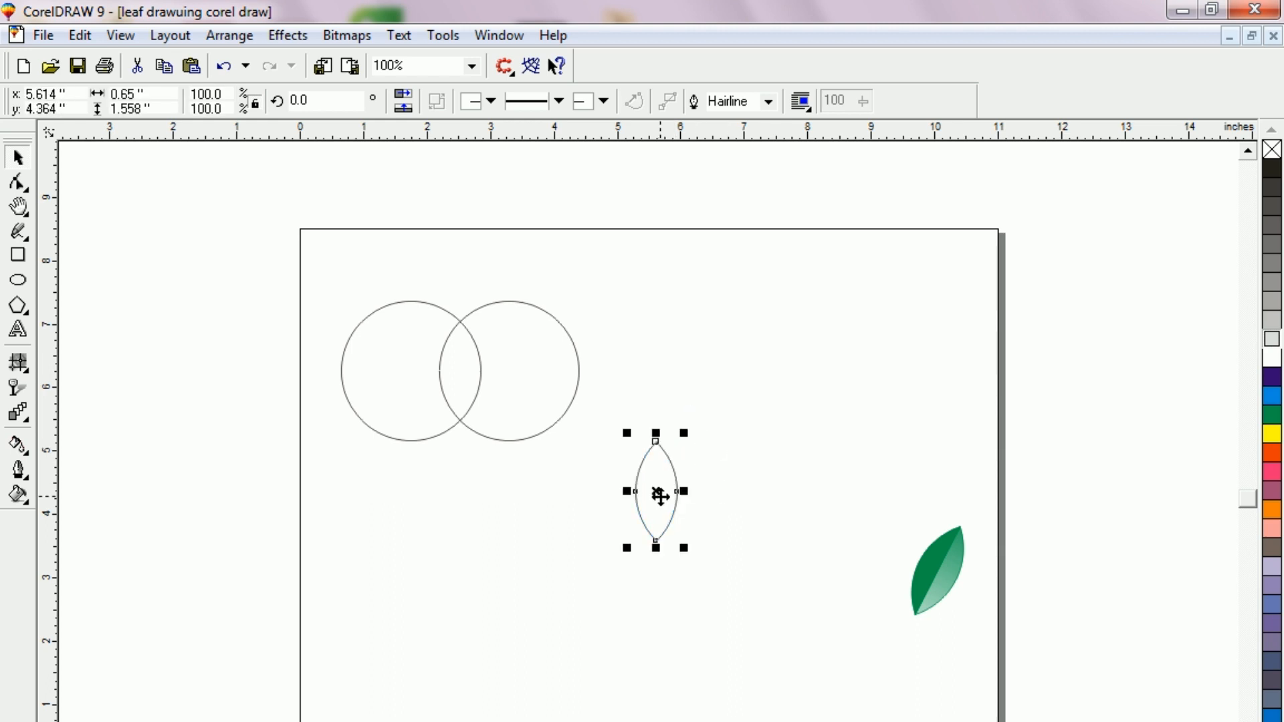
Draw a straight vertical line about 2.6 inches long just to the right of the lens shape.
{"action": "left_click", "coordinate": [20, 242]}
{"action": "left_click", "coordinate": [704, 410]}
{"action": "left_click", "coordinate": [693, 576], "text": "ctrl"}
{"action": "left_click", "coordinate": [18, 157]}
{"action": "left_click", "coordinate": [355, 562]}
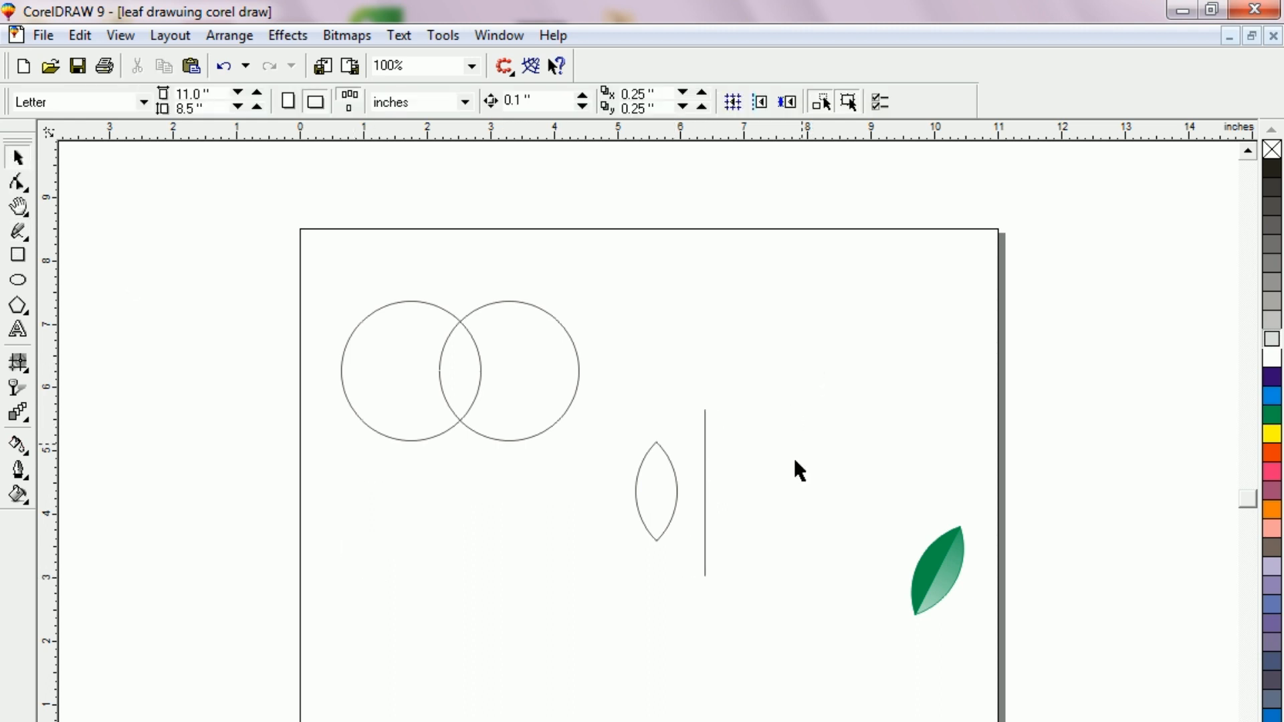
Align the centres of the lens shape and the line so the line runs through the middle of the lens.
{"action": "left_click_drag", "start_coordinate": [811, 362], "coordinate": [619, 620]}
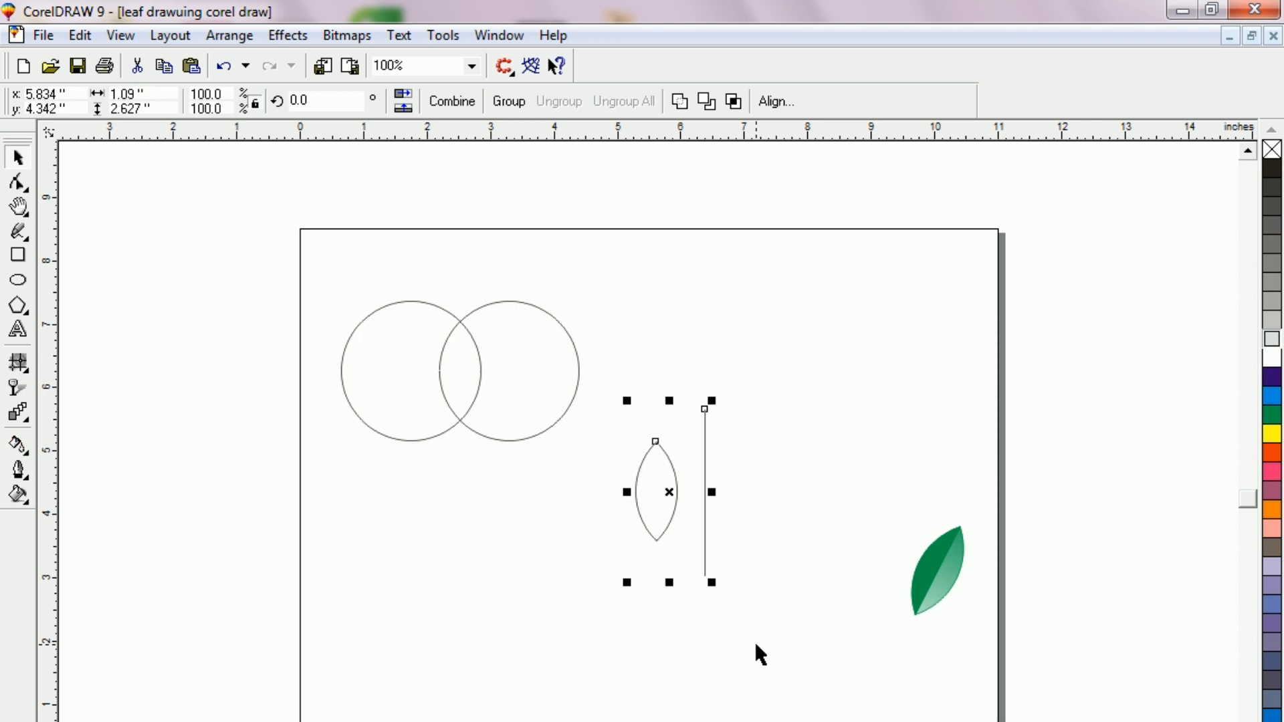
{"action": "key", "text": "c"}
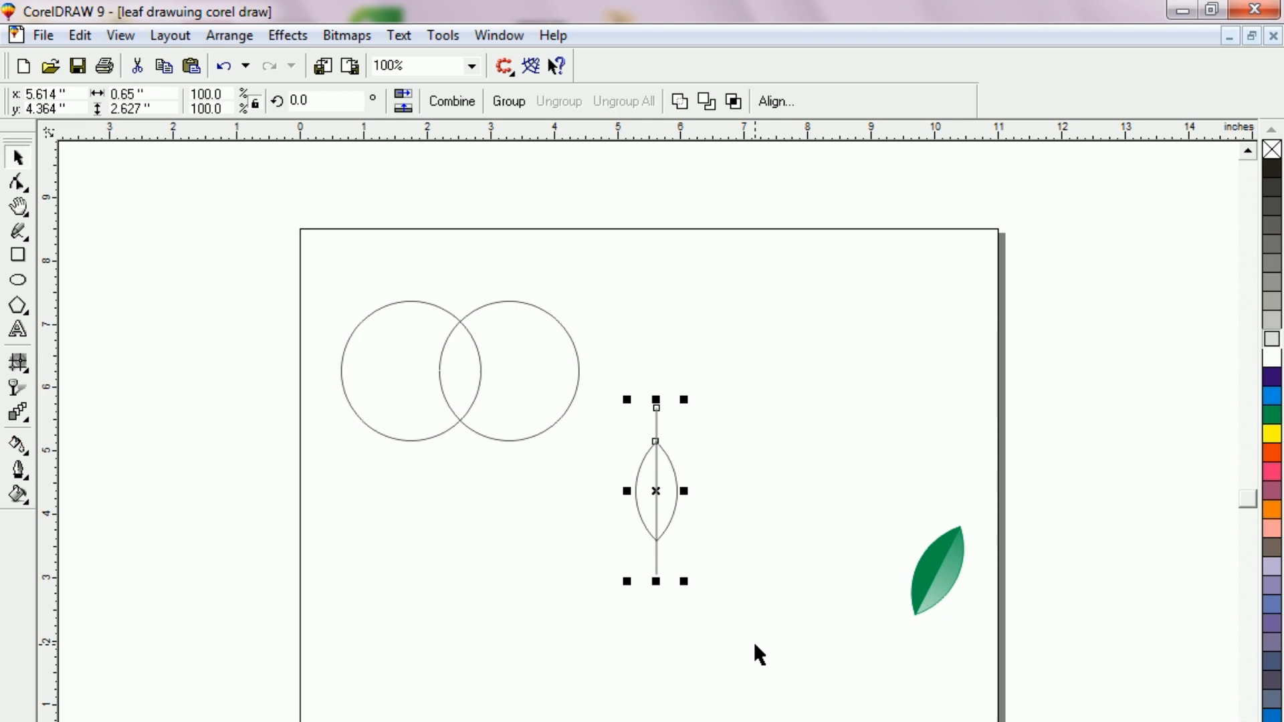
{"action": "left_click", "coordinate": [749, 645]}
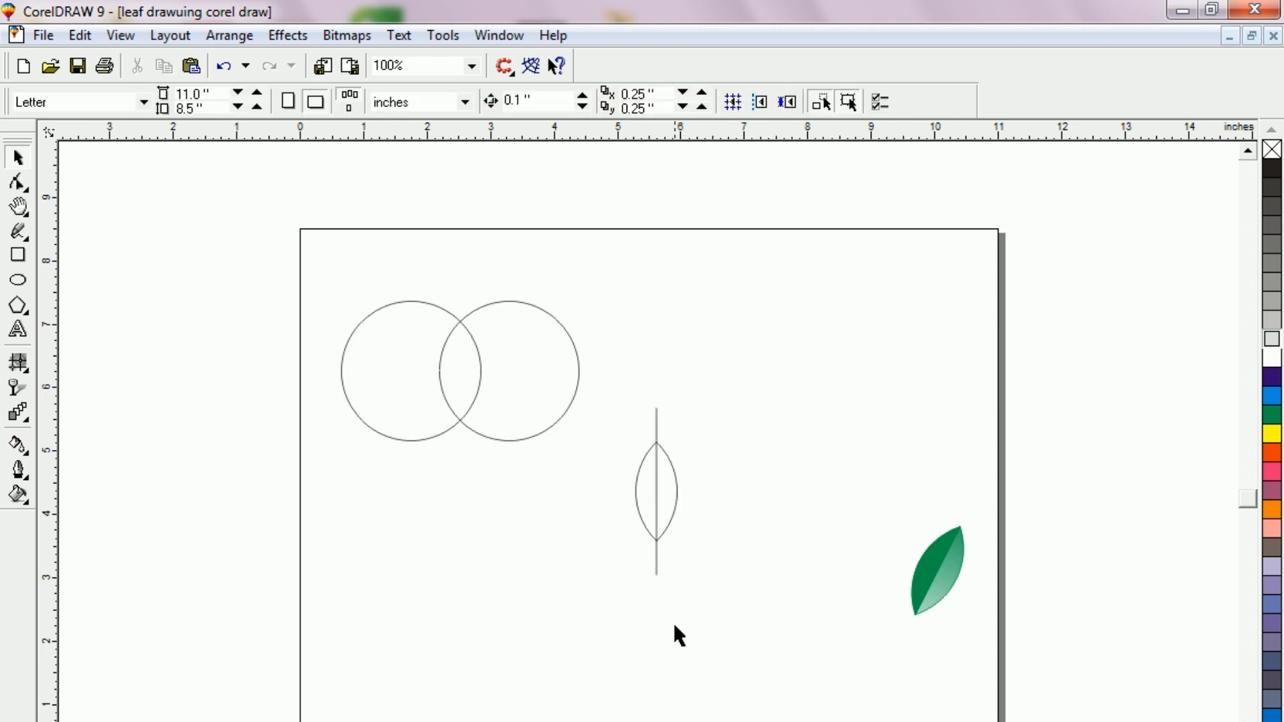
Trim the lens shape with the vertical line and move the trimmed lens off the line to about x 7.14, y 4.47 inches.
{"action": "left_click_drag", "start_coordinate": [753, 341], "coordinate": [615, 627]}
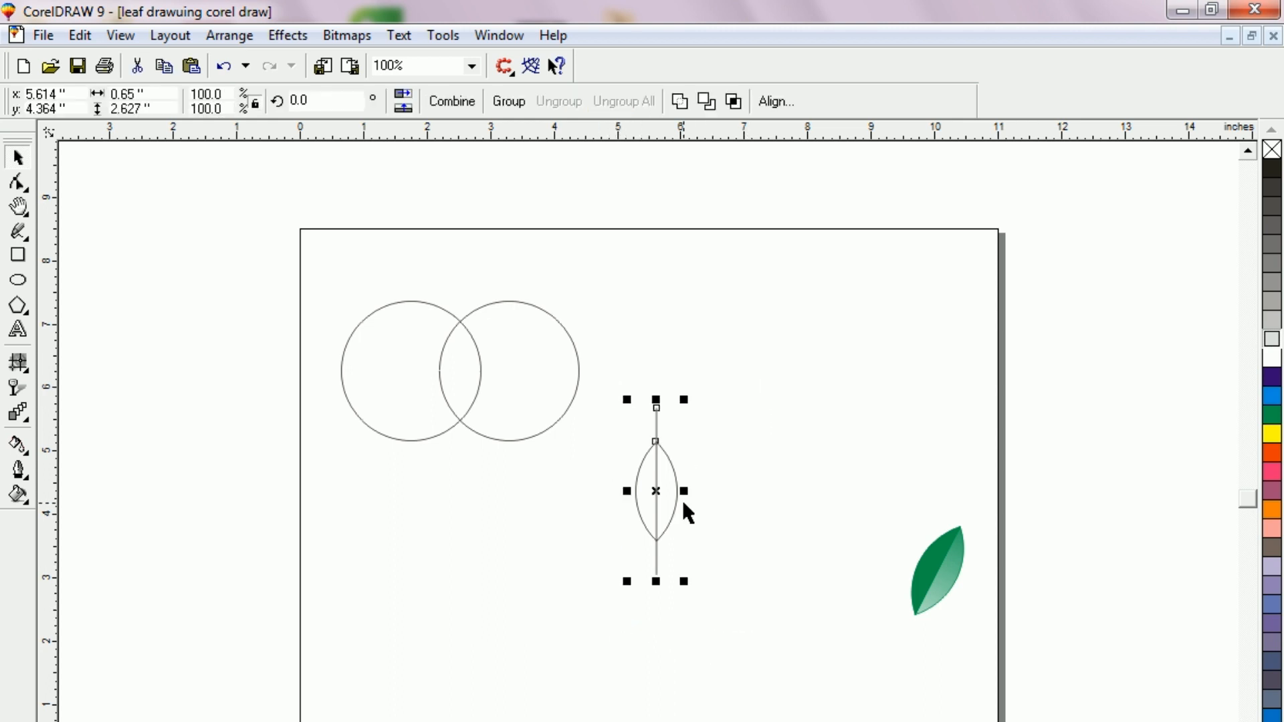
{"action": "left_click", "coordinate": [708, 103]}
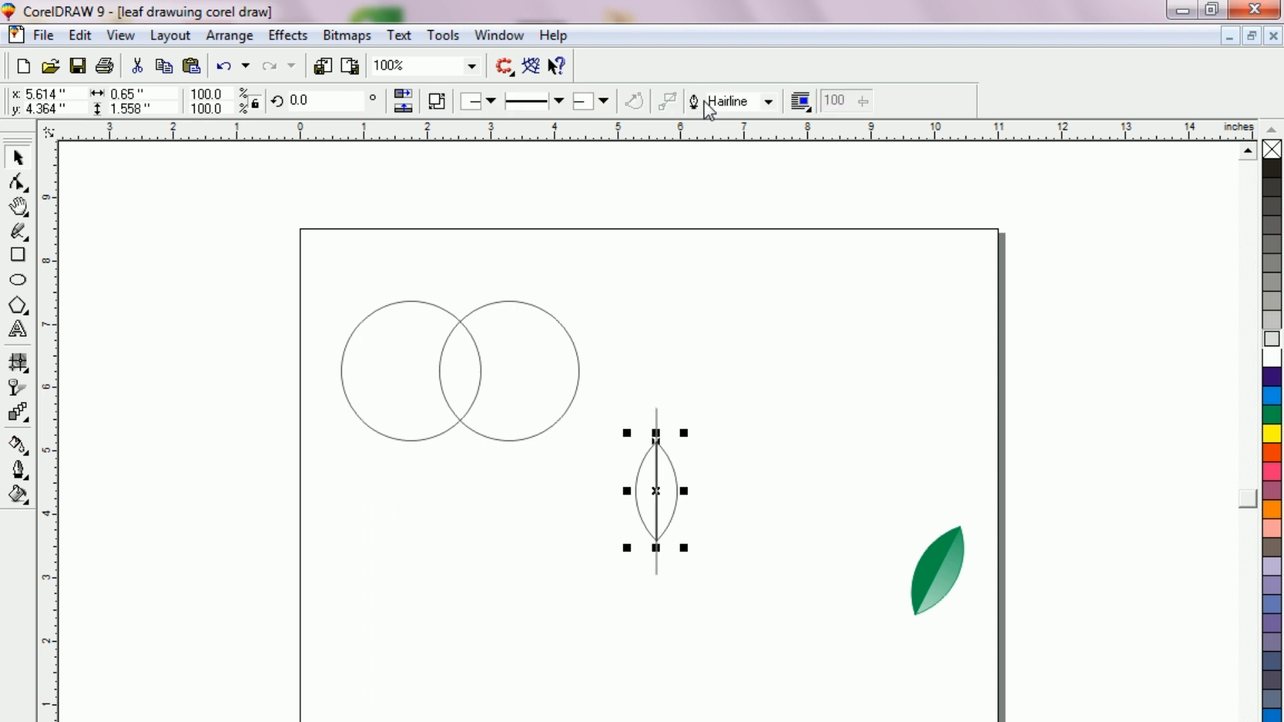
{"action": "left_click", "coordinate": [703, 404]}
{"action": "left_click_drag", "start_coordinate": [671, 524], "coordinate": [769, 507]}
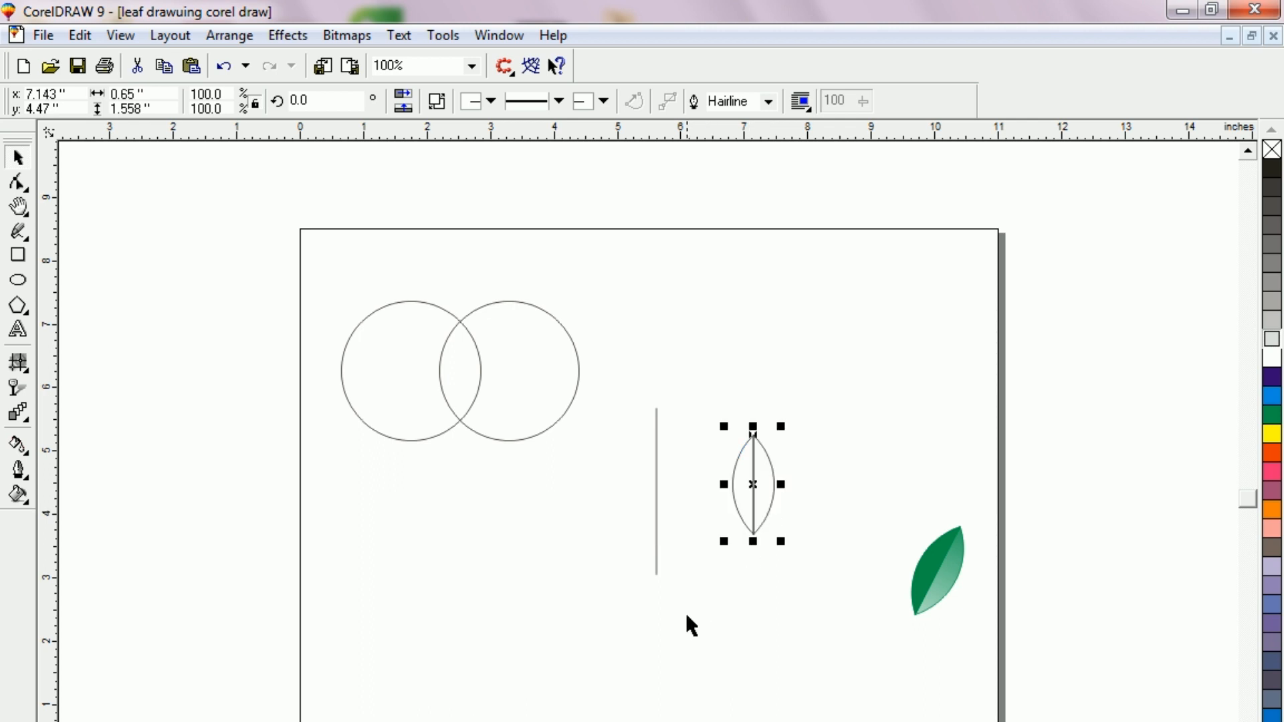
Break the trimmed lens apart into two separate leaf halves.
{"action": "left_click", "coordinate": [768, 592]}
{"action": "left_click", "coordinate": [748, 496]}
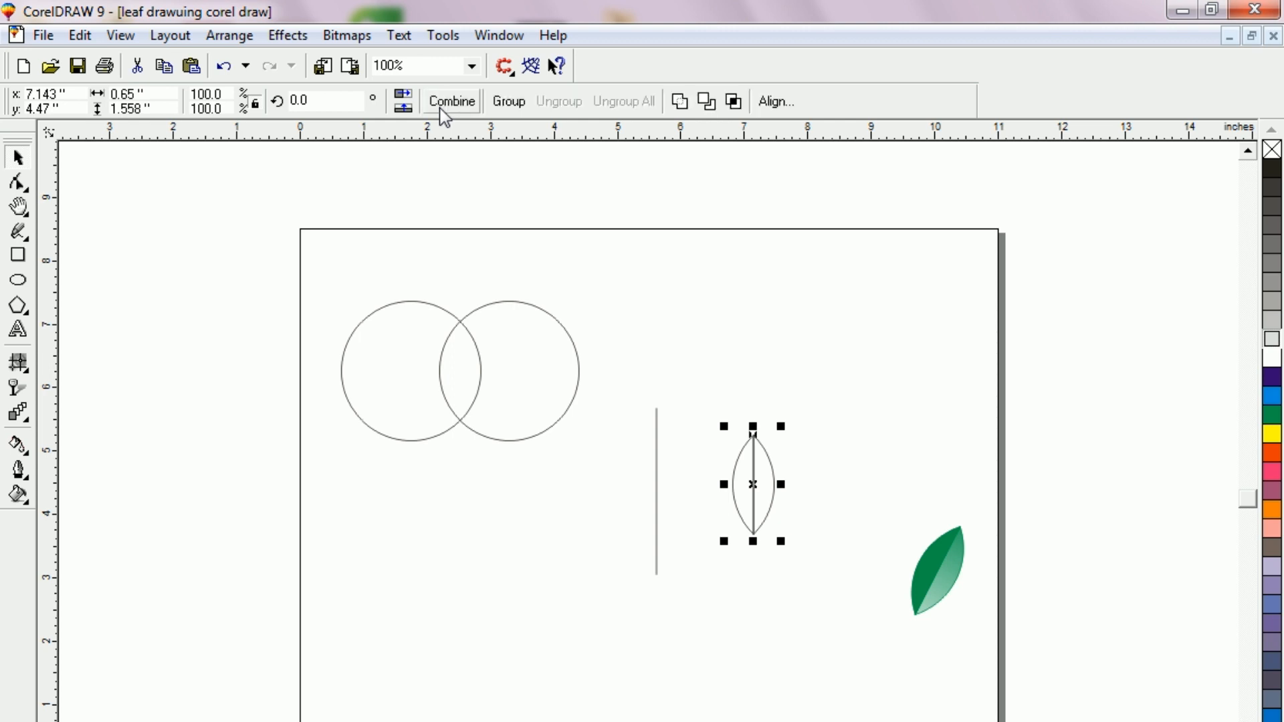
{"action": "left_click", "coordinate": [739, 604]}
Try moving the two leaf halves apart and undo both moves.
{"action": "left_click_drag", "start_coordinate": [769, 488], "coordinate": [734, 486]}
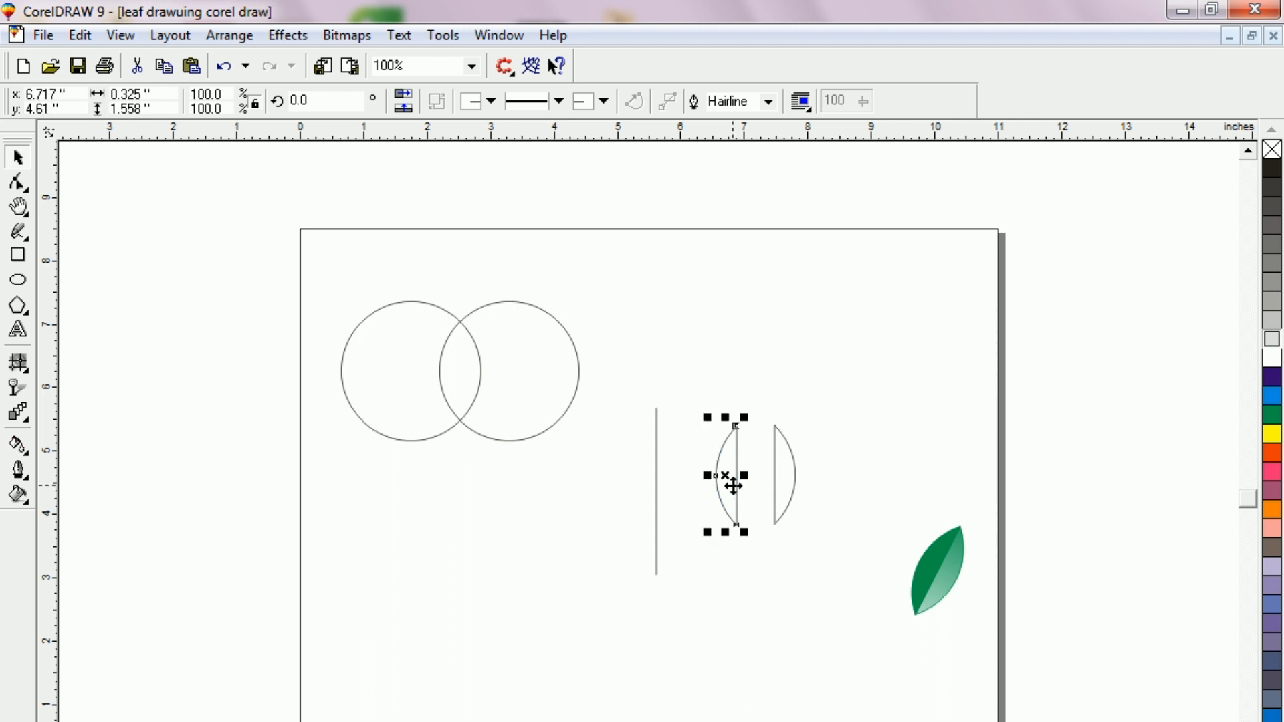
{"action": "key", "text": "ctrl+z"}
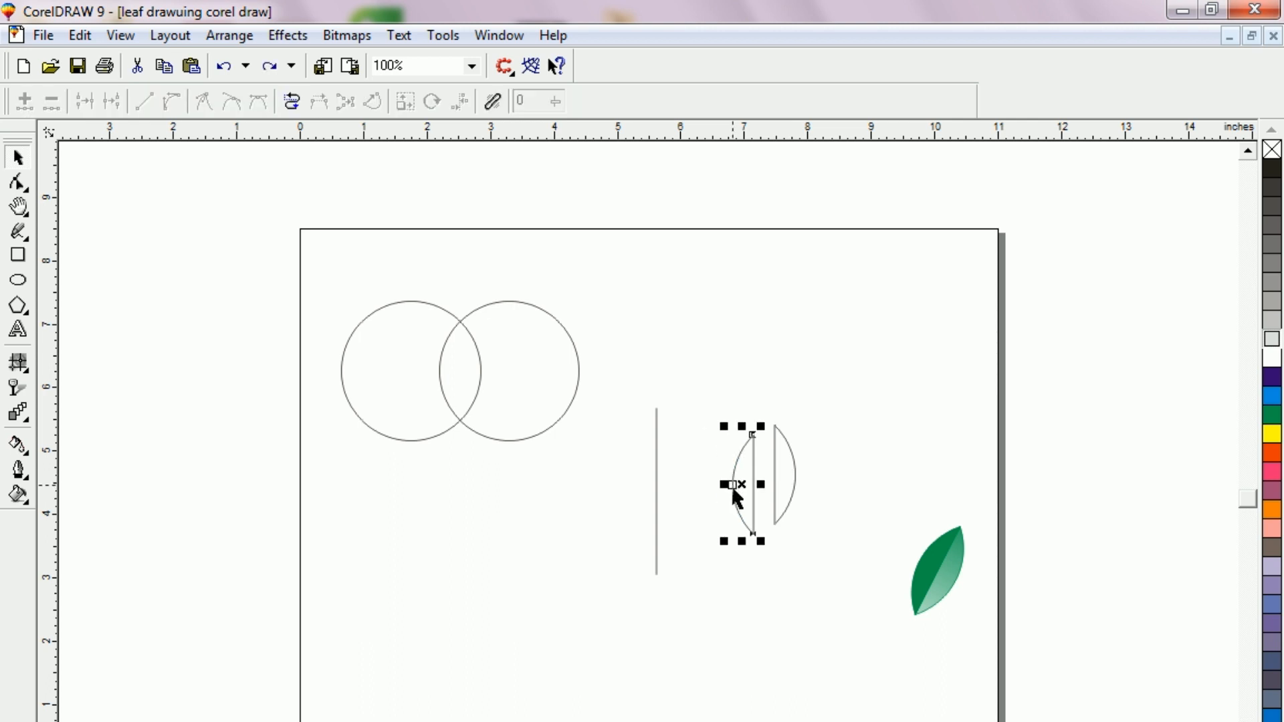
{"action": "left_click", "coordinate": [749, 590]}
{"action": "key", "text": "ctrl+z"}
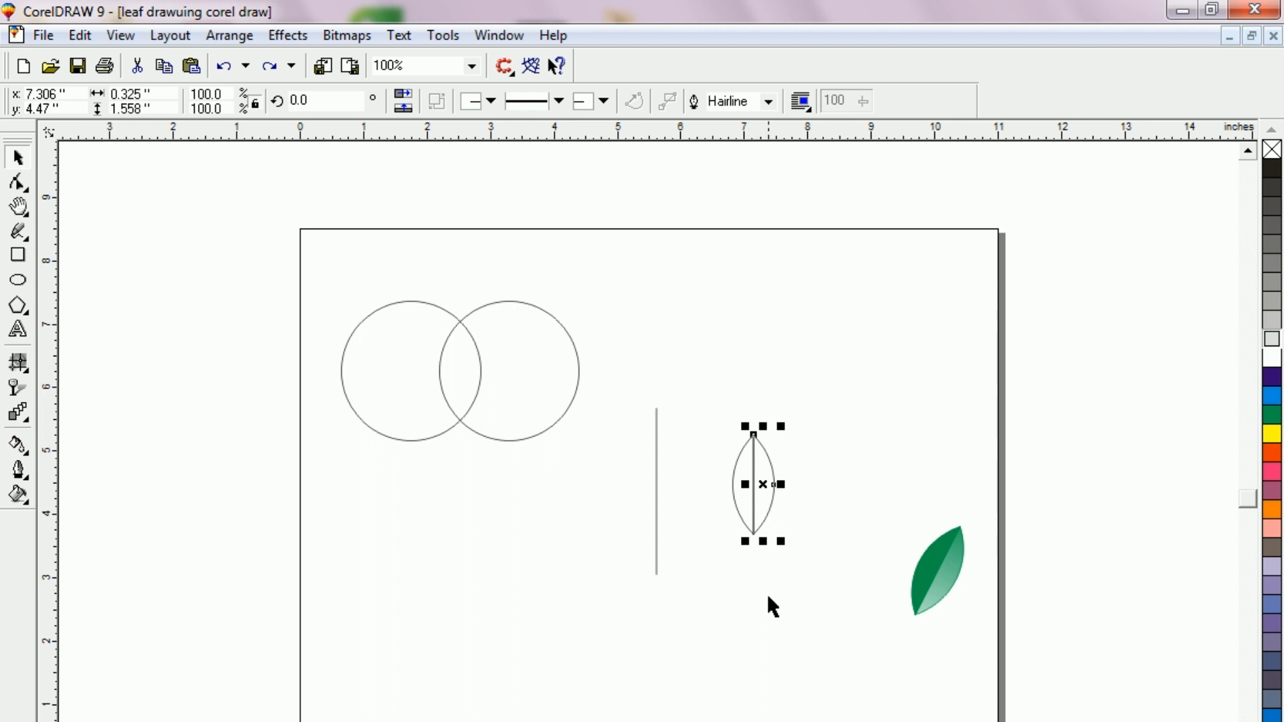
Give both leaf halves a green fill and a matching green outline.
{"action": "left_click", "coordinate": [714, 421]}
{"action": "left_click_drag", "start_coordinate": [709, 395], "coordinate": [808, 578]}
{"action": "left_click", "coordinate": [709, 392]}
{"action": "left_click_drag", "start_coordinate": [710, 395], "coordinate": [808, 576]}
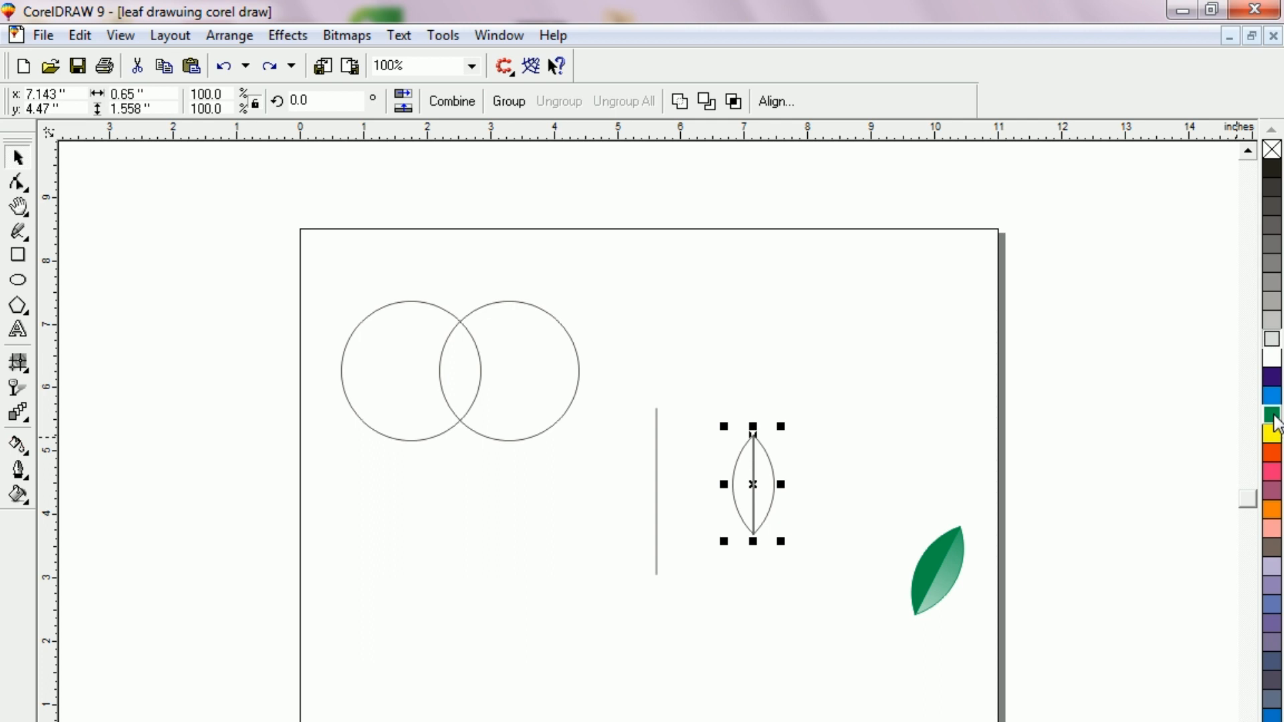
{"action": "left_click", "coordinate": [1274, 418]}
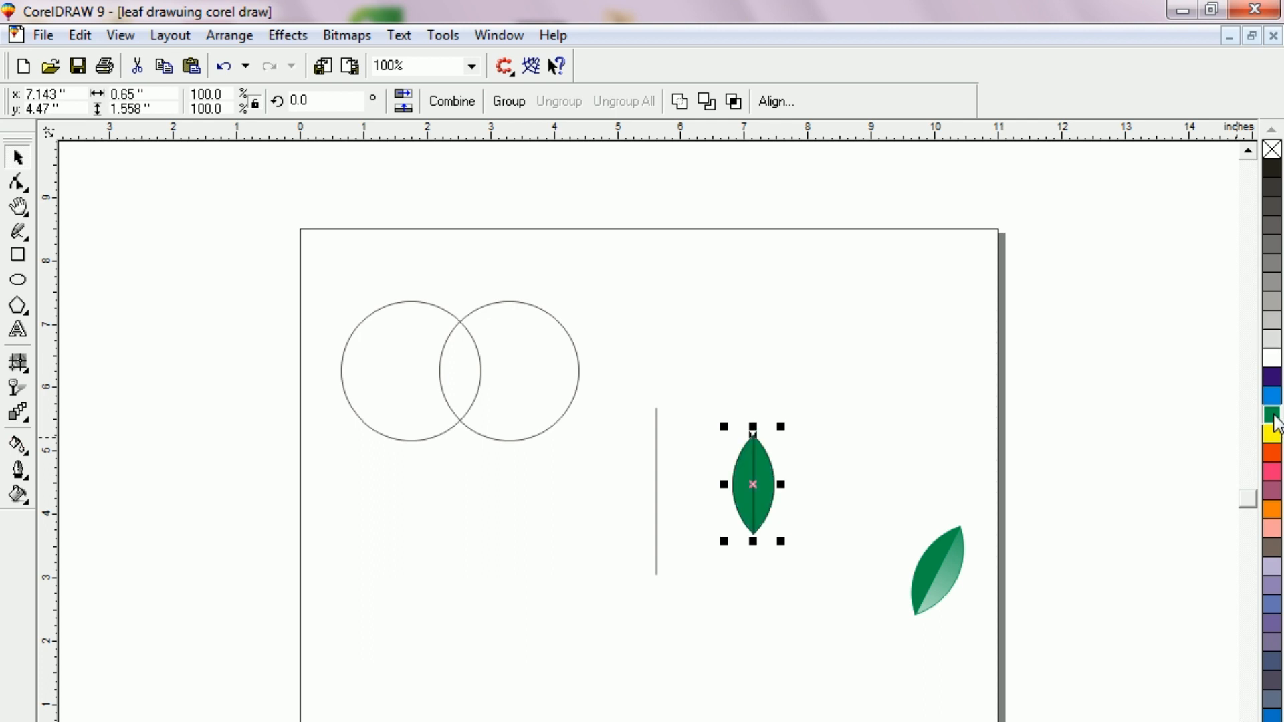
{"action": "left_click", "coordinate": [761, 603]}
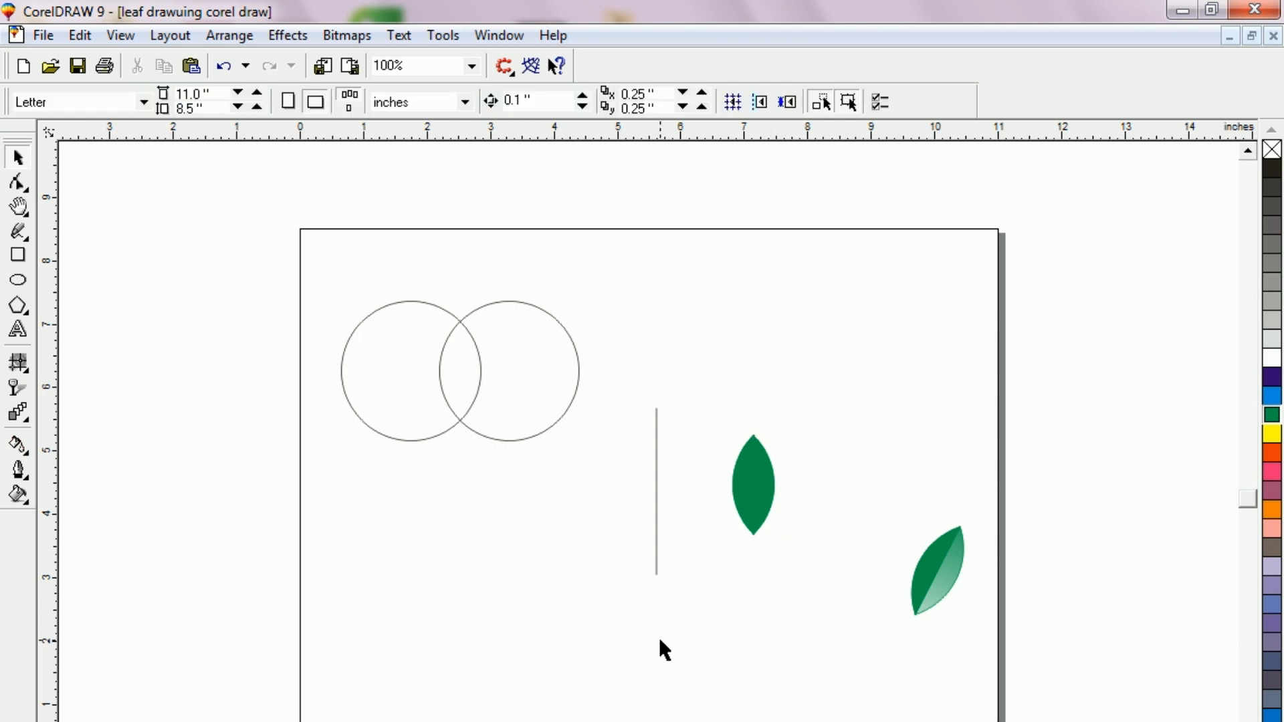
Apply a linear fountain transparency to the leaf's right half, running from above its upper tip to below its lower tip.
{"action": "left_click", "coordinate": [766, 488]}
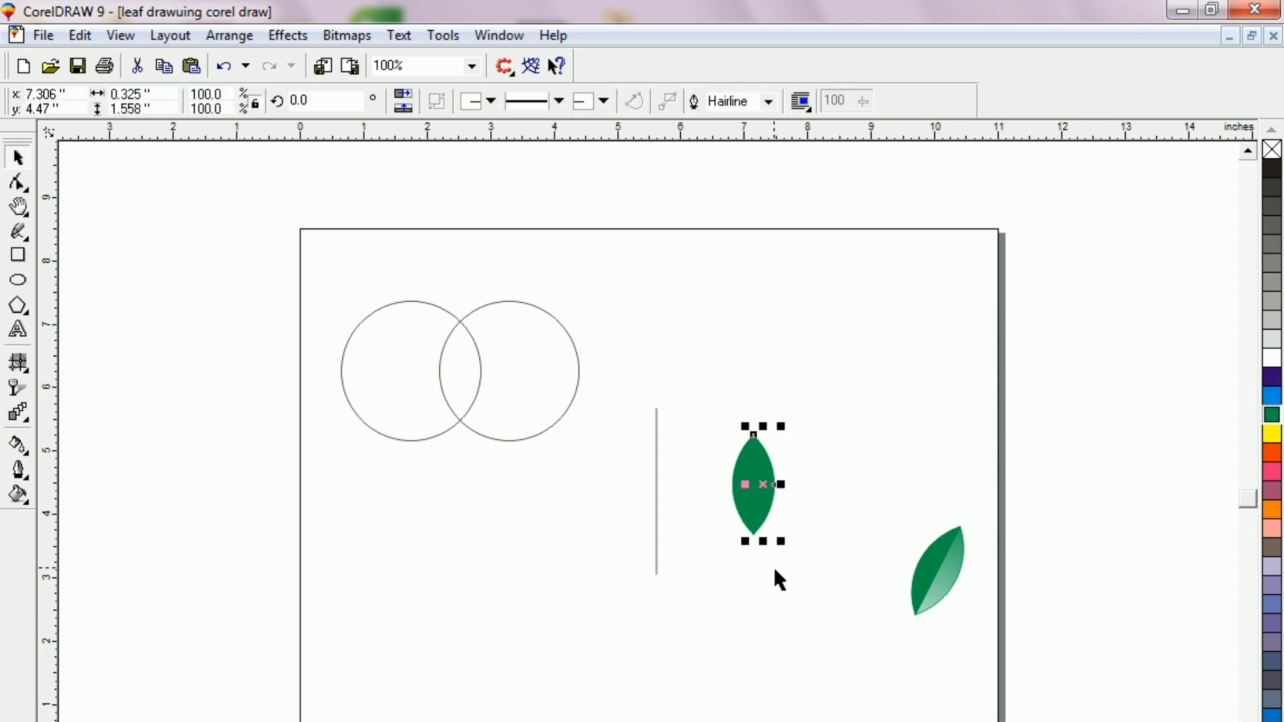
{"action": "left_click", "coordinate": [16, 388]}
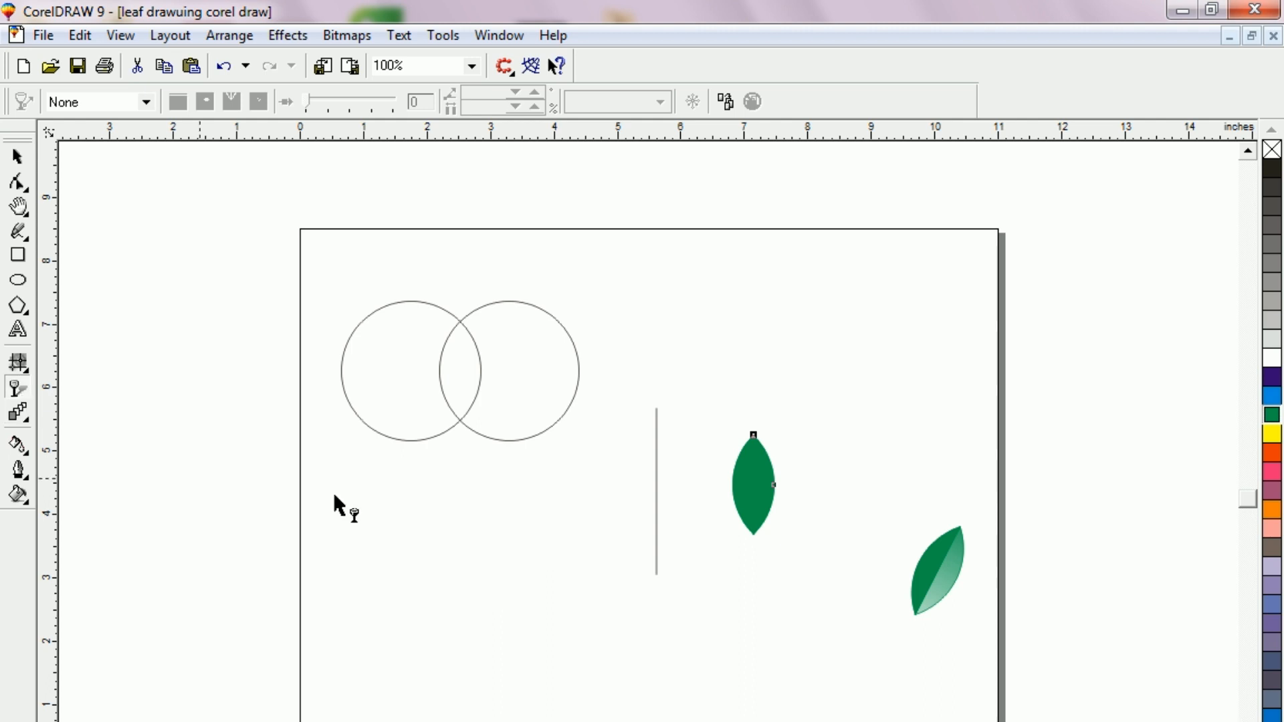
{"action": "left_click_drag", "start_coordinate": [773, 404], "coordinate": [762, 599]}
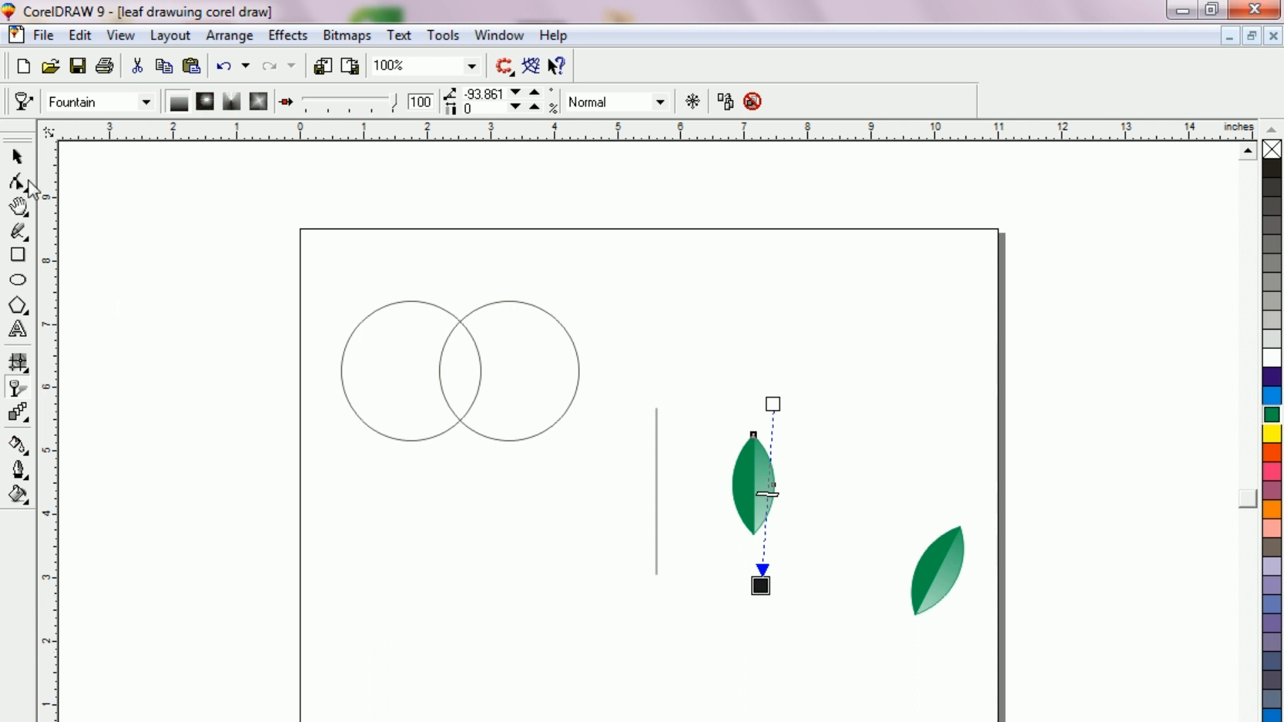
{"action": "left_click", "coordinate": [18, 162]}
{"action": "left_click", "coordinate": [568, 648]}
Move the new leaf beside the sample leaf and rotate it counterclockwise so the two spread apart in a V.
{"action": "left_click_drag", "start_coordinate": [689, 398], "coordinate": [822, 612]}
{"action": "left_click_drag", "start_coordinate": [749, 484], "coordinate": [886, 563]}
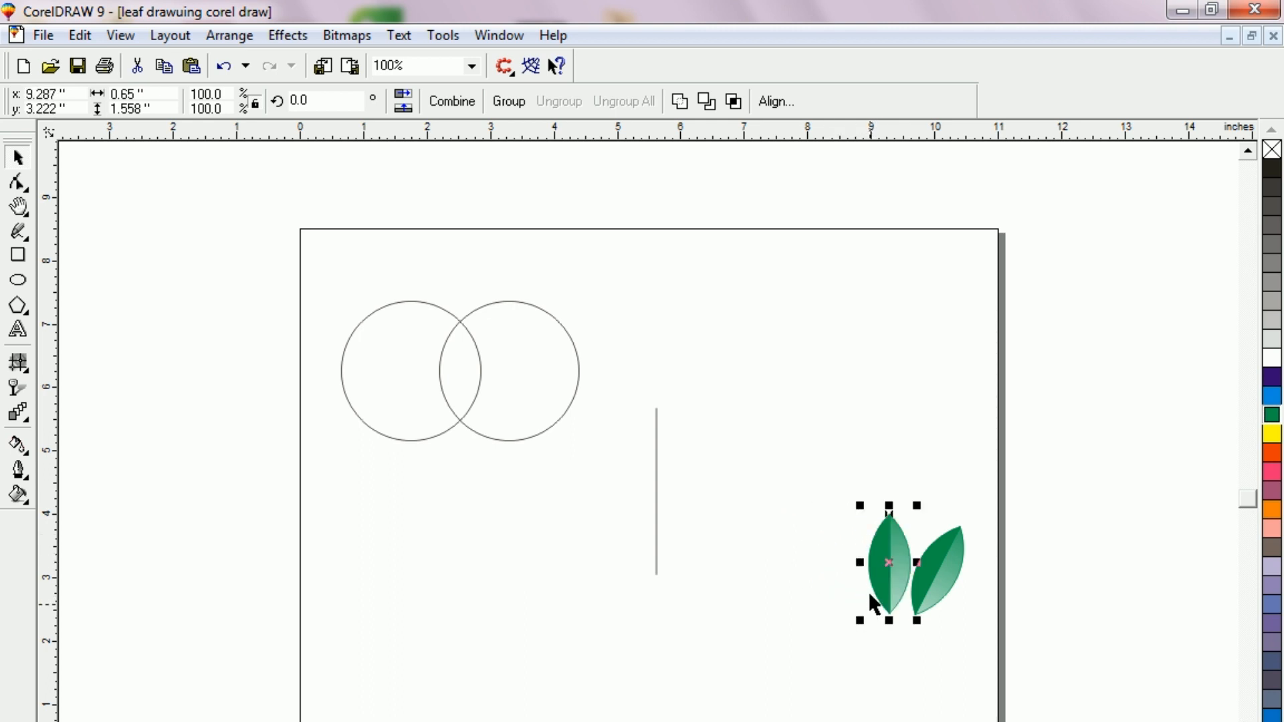
{"action": "left_click", "coordinate": [889, 562]}
{"action": "left_click_drag", "start_coordinate": [855, 509], "coordinate": [840, 515]}
{"action": "left_click", "coordinate": [882, 696]}
Move both leaves together to about x 7.9, y 3.86 inches and inspect the pair up close.
{"action": "left_click_drag", "start_coordinate": [797, 440], "coordinate": [993, 696]}
{"action": "left_click_drag", "start_coordinate": [912, 566], "coordinate": [798, 523]}
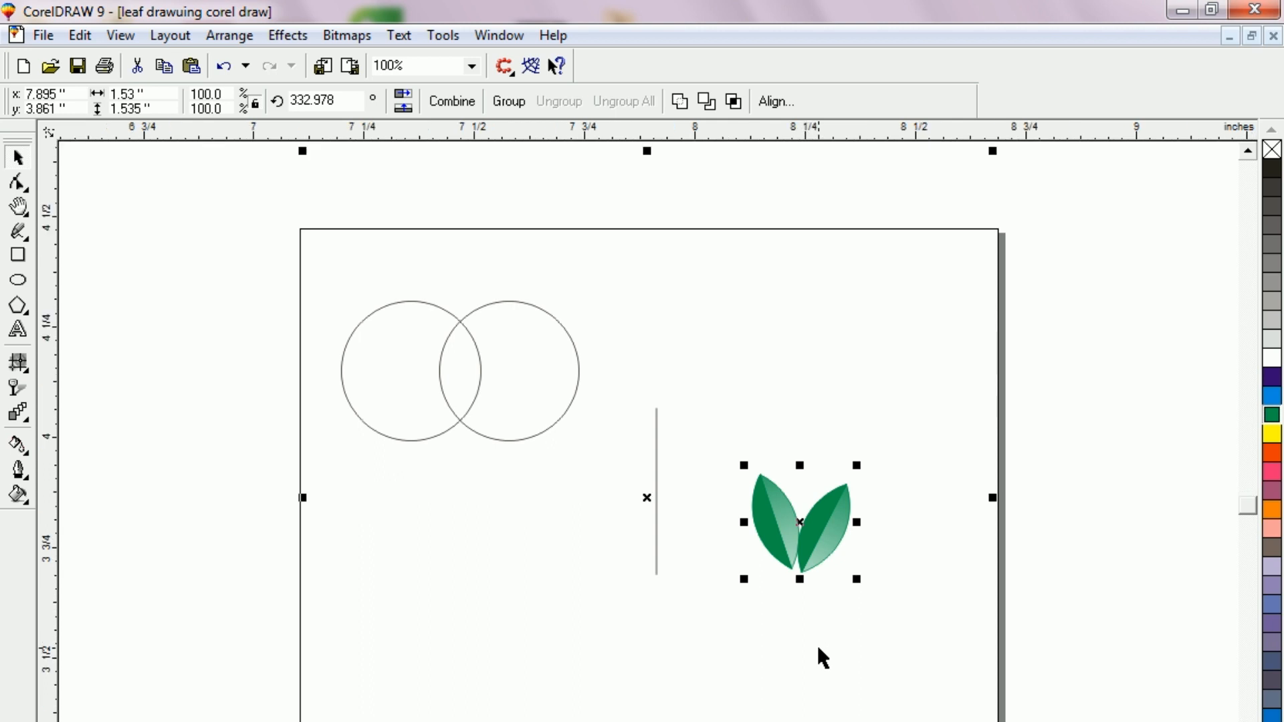
{"action": "key", "text": "shift+F2"}
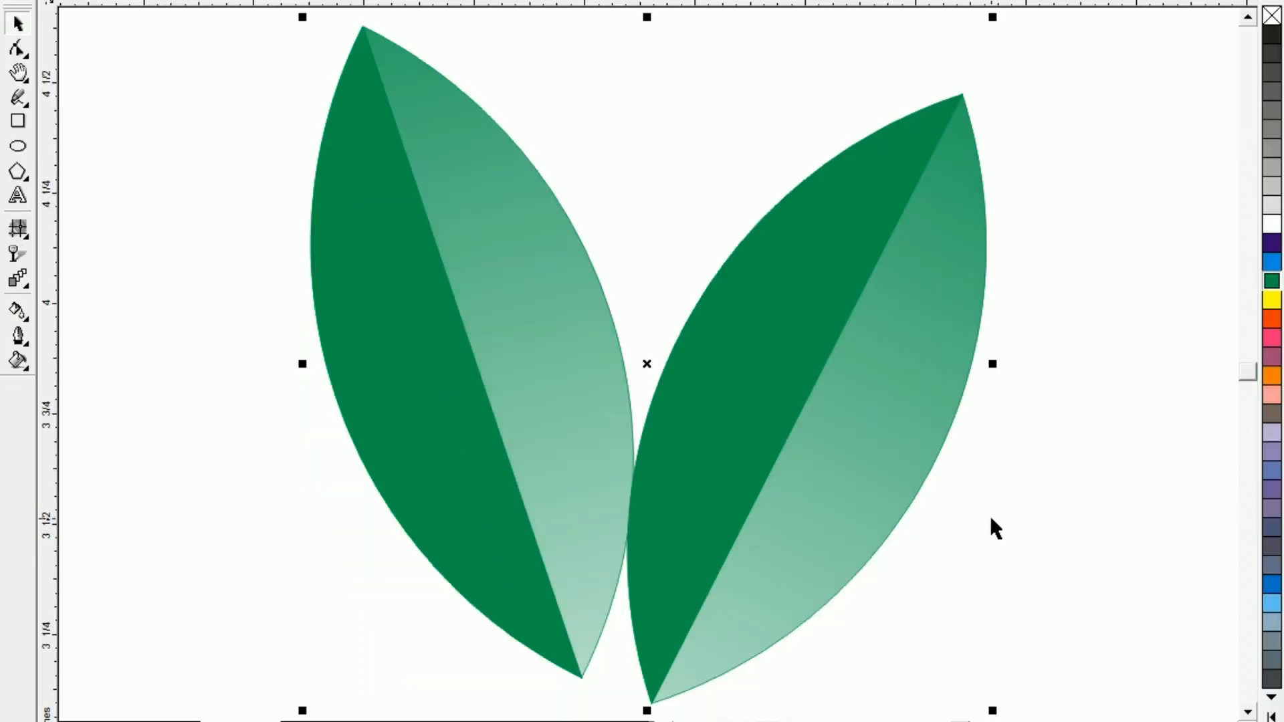
{"action": "left_click", "coordinate": [819, 434]}
{"action": "left_click", "coordinate": [510, 420]}
{"action": "key", "text": "Escape"}
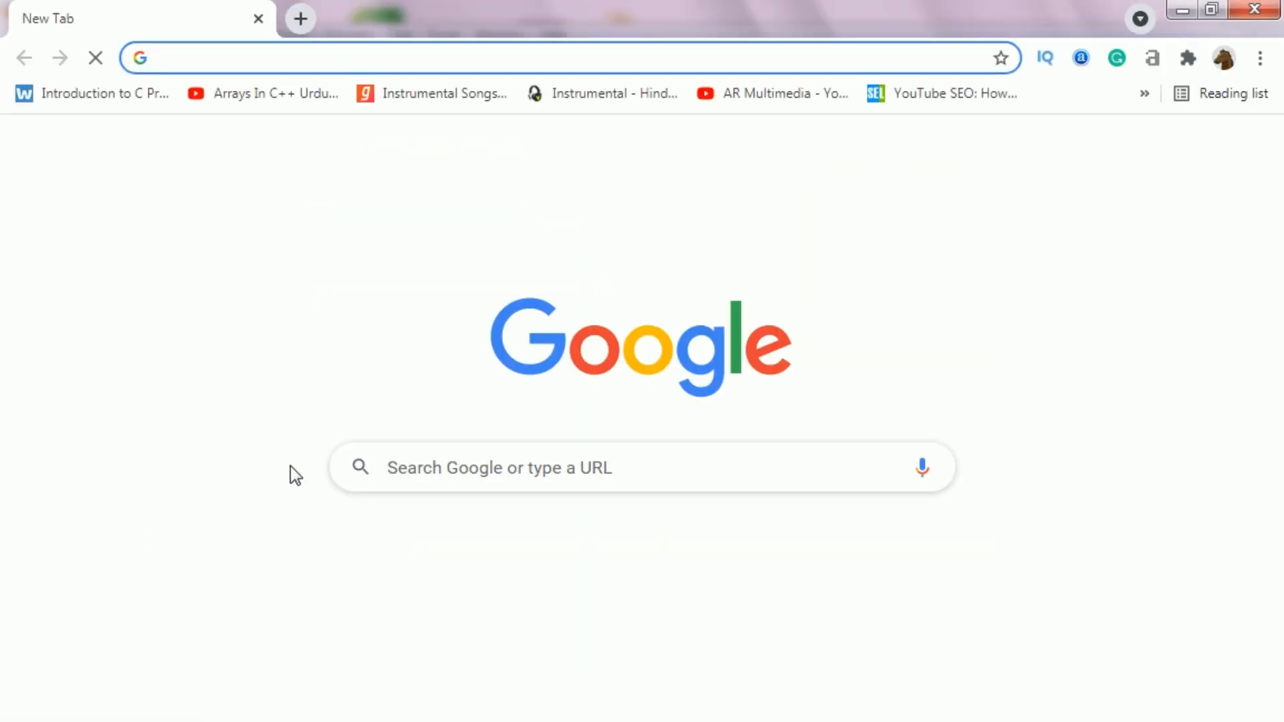
Switch to Chrome, search Google for "lunar computer college" and look over the results.
{"action": "left_click", "coordinate": [448, 460]}
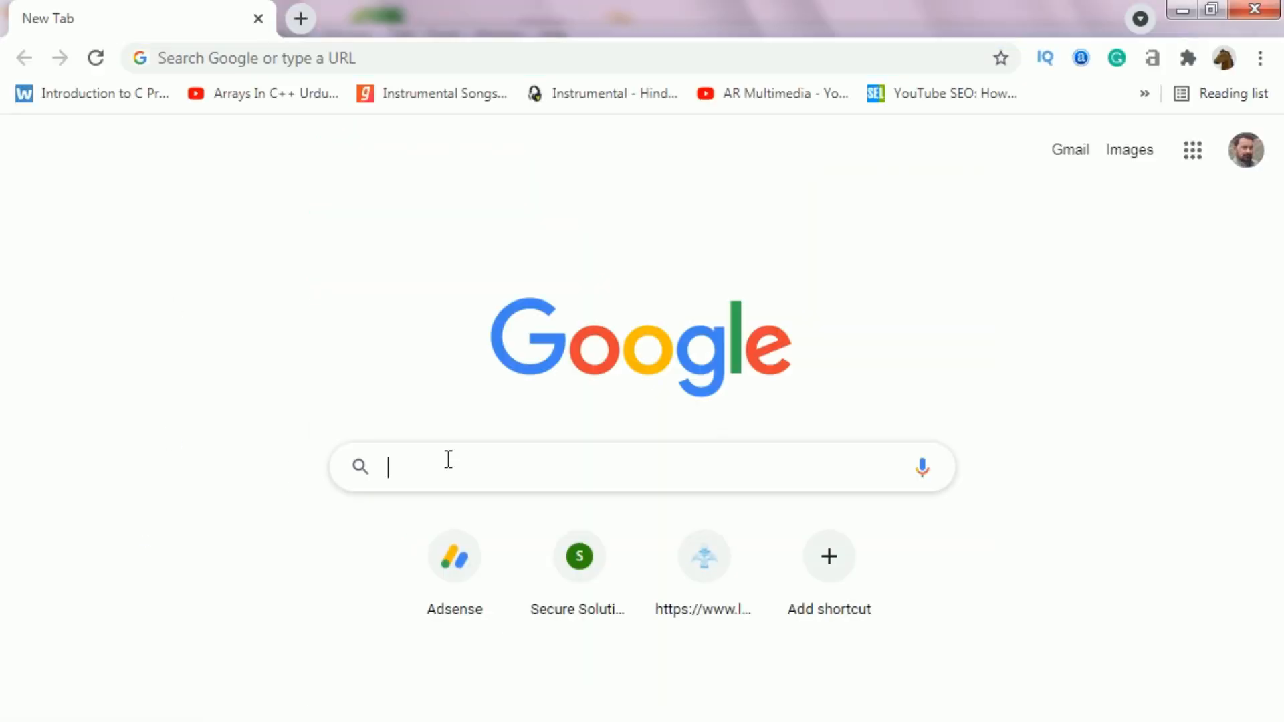
{"action": "type", "text": "lunar"}
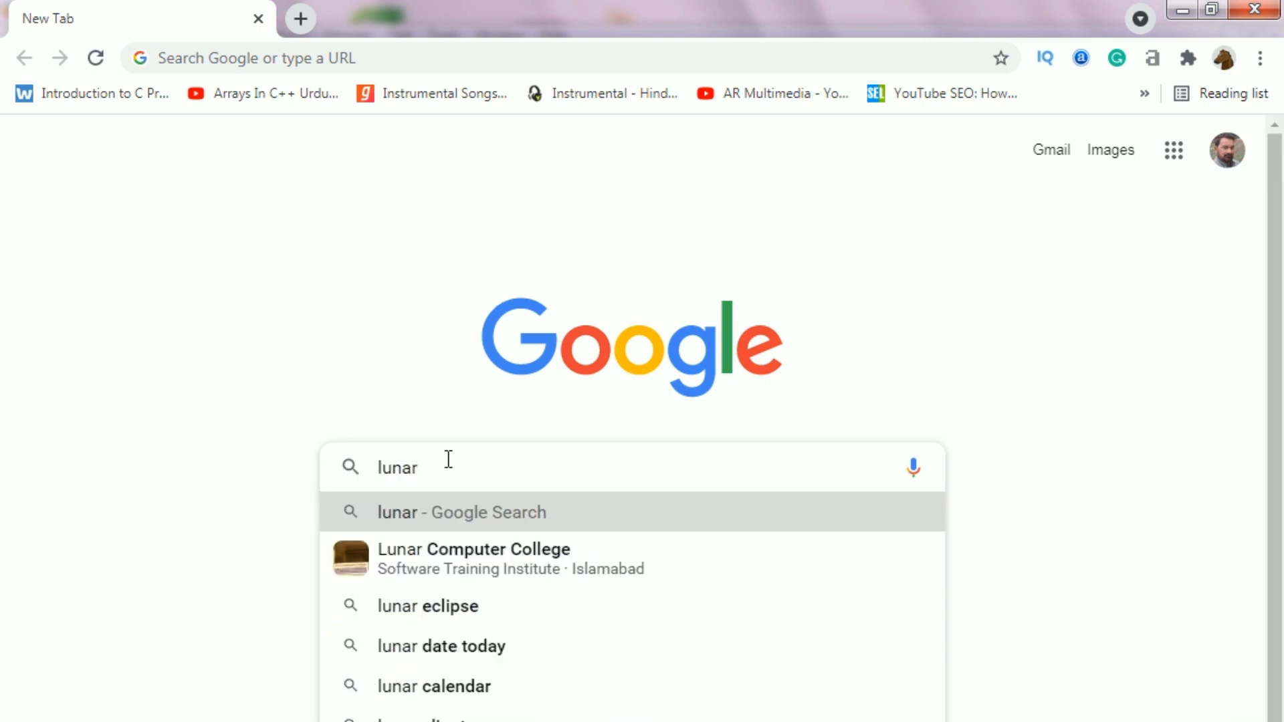
{"action": "key", "text": "Down"}
{"action": "key", "text": "Return"}
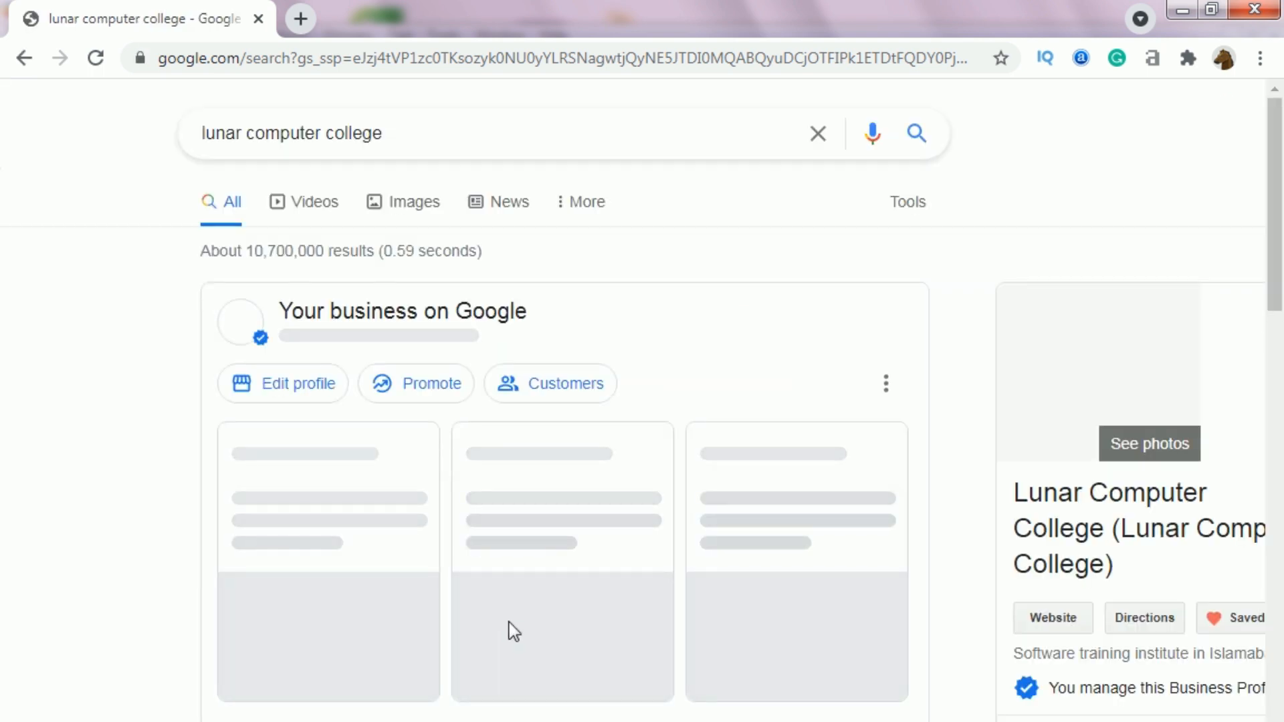
{"action": "scroll", "coordinate": [511, 631], "scroll_direction": "down", "scroll_amount": 3}
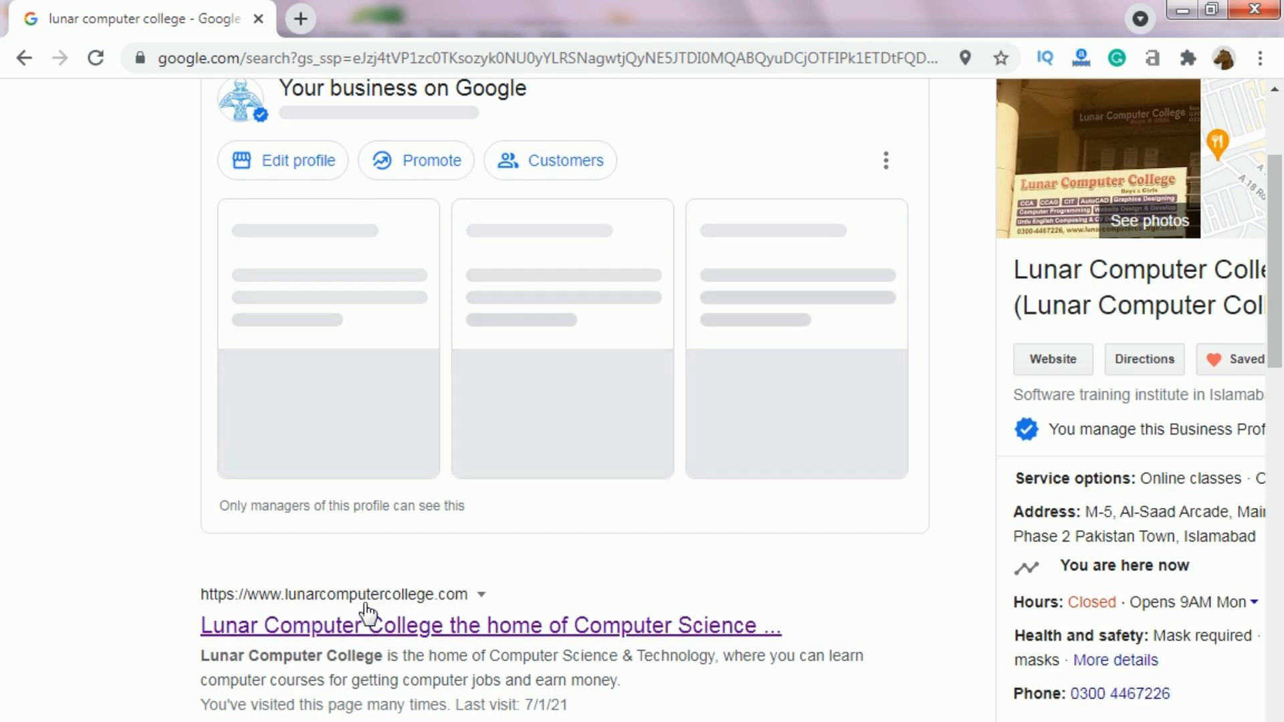
{"action": "scroll", "coordinate": [367, 612], "scroll_direction": "up", "scroll_amount": 3}
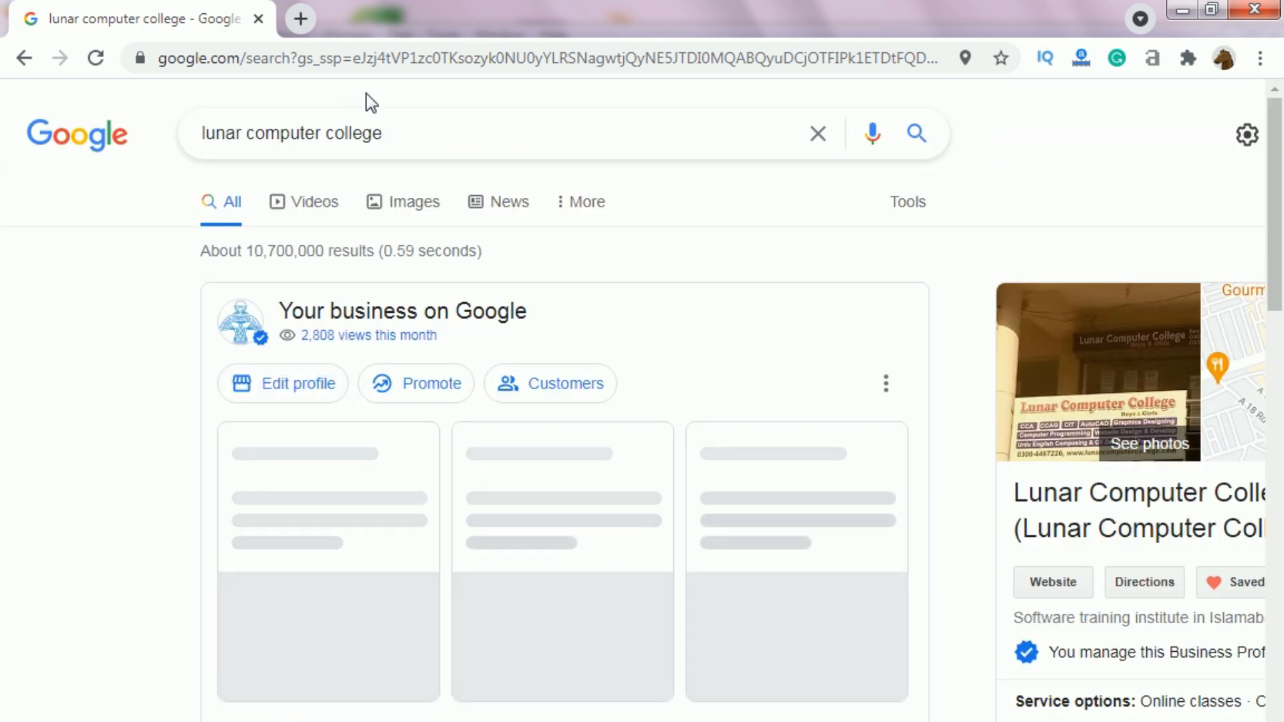
Open the Lunar Computer College website from the Google search results.
{"action": "scroll", "coordinate": [368, 575], "scroll_direction": "down", "scroll_amount": 4}
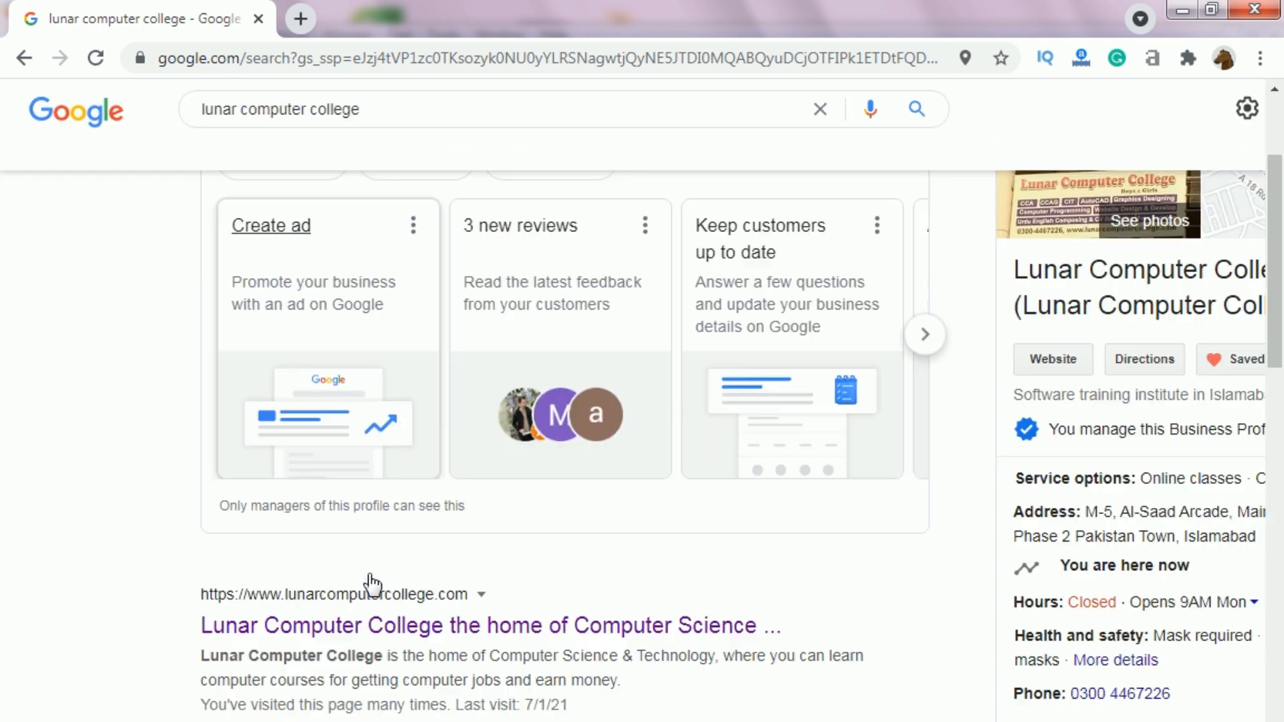
{"action": "scroll", "coordinate": [367, 576], "scroll_direction": "down", "scroll_amount": 3}
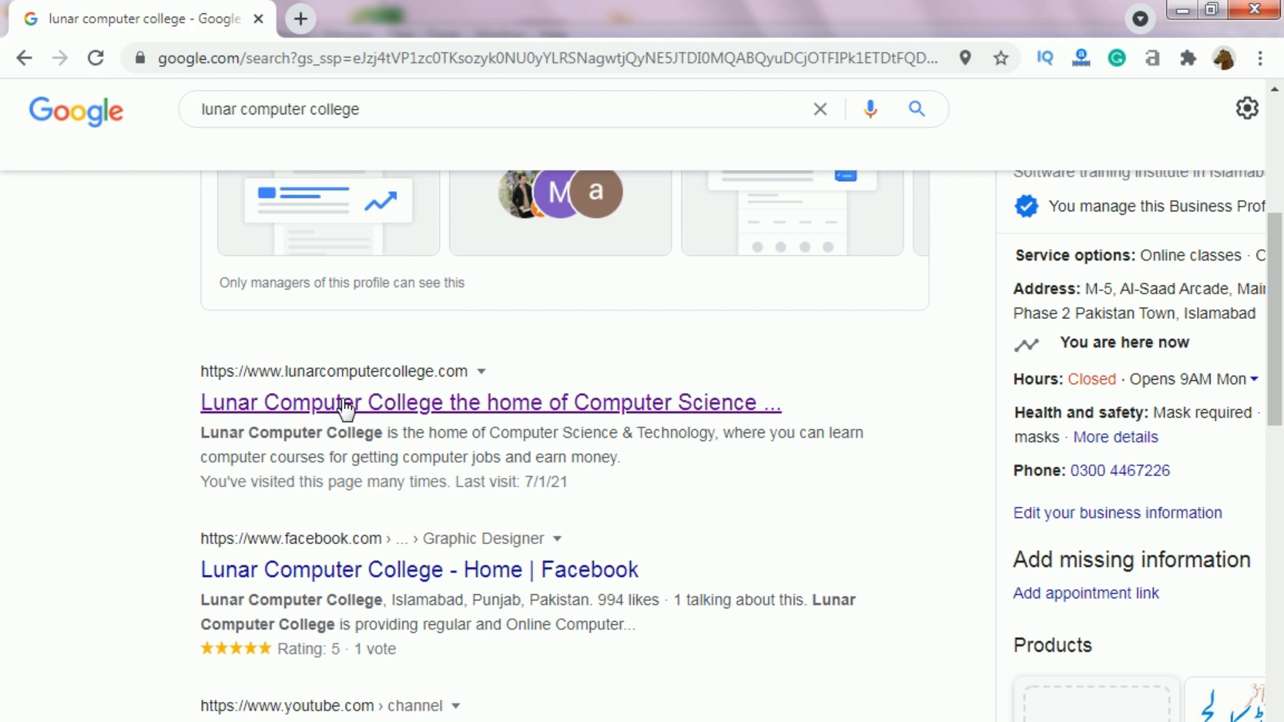
{"action": "left_click", "coordinate": [345, 406]}
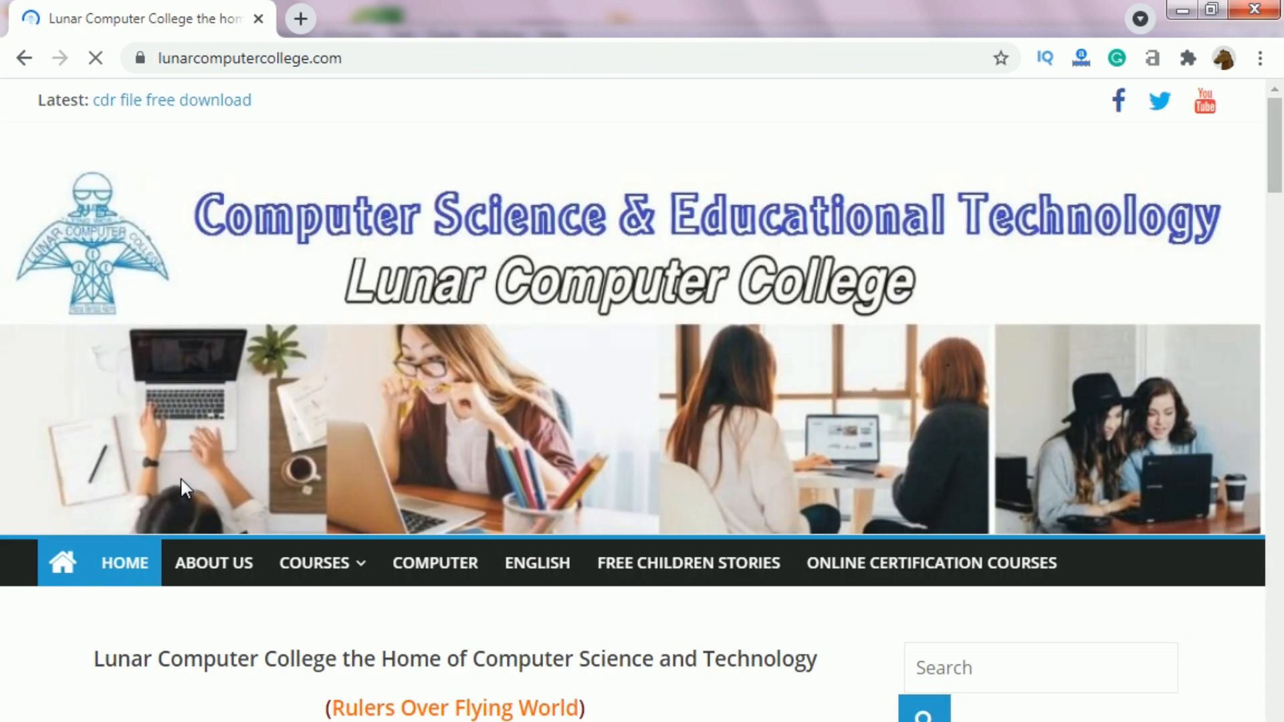
Search the college website for "cdr file".
{"action": "scroll", "coordinate": [226, 514], "scroll_direction": "down", "scroll_amount": 1}
{"action": "scroll", "coordinate": [226, 514], "scroll_direction": "down", "scroll_amount": 5}
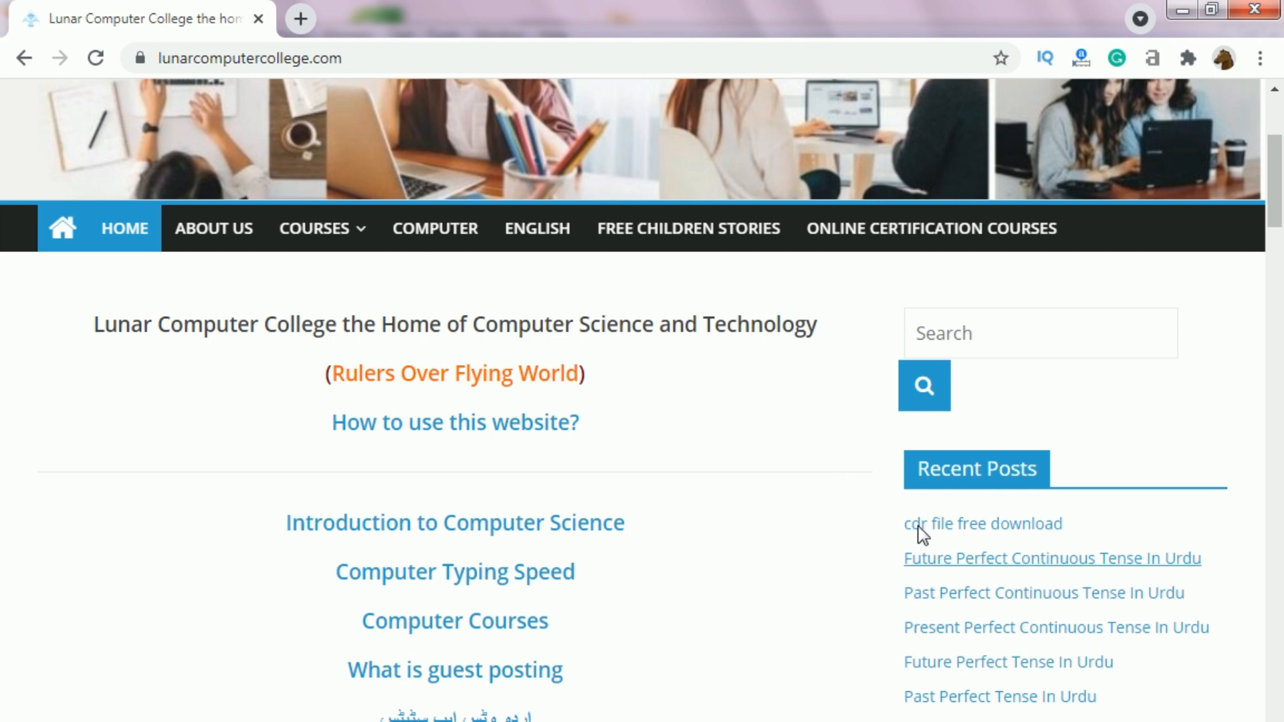
{"action": "left_click", "coordinate": [979, 326]}
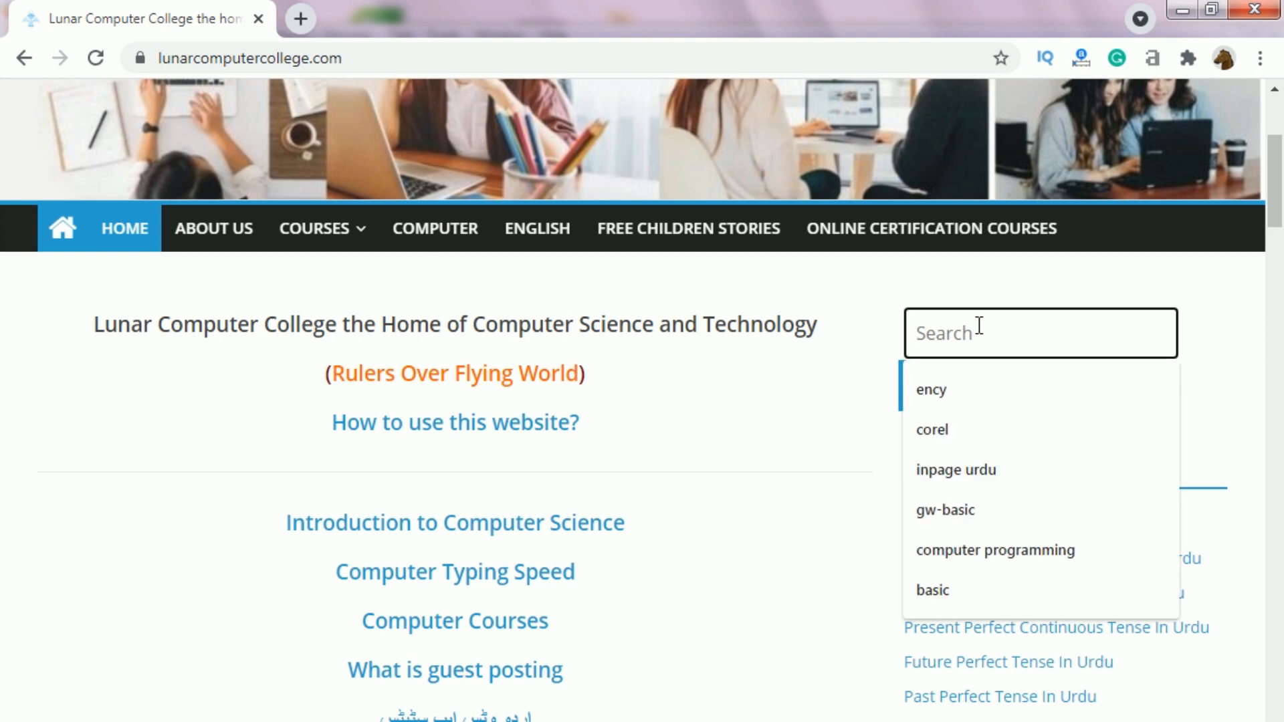
{"action": "type", "text": "cdr"}
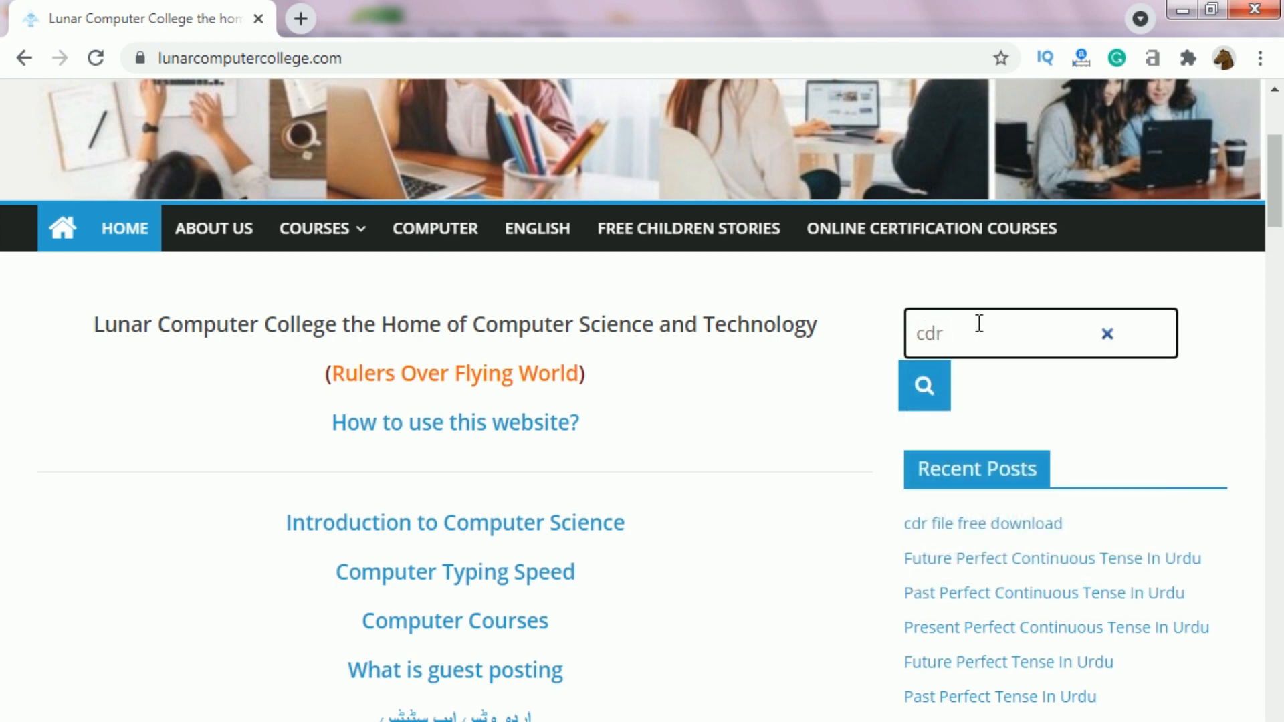
{"action": "type", "text": " file"}
{"action": "left_click", "coordinate": [906, 384]}
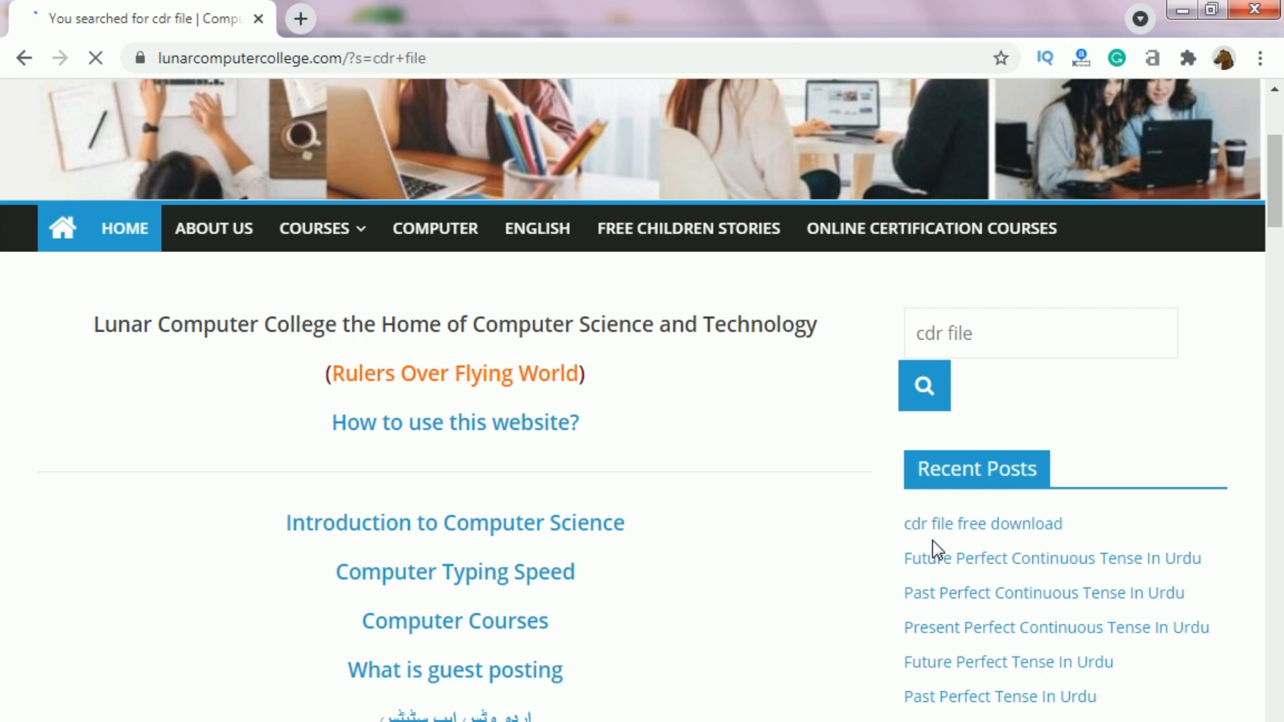
Open the "cdr file free download" post from the site's results and look through its downloadable CDR designs.
{"action": "scroll", "coordinate": [517, 615], "scroll_direction": "down", "scroll_amount": 5}
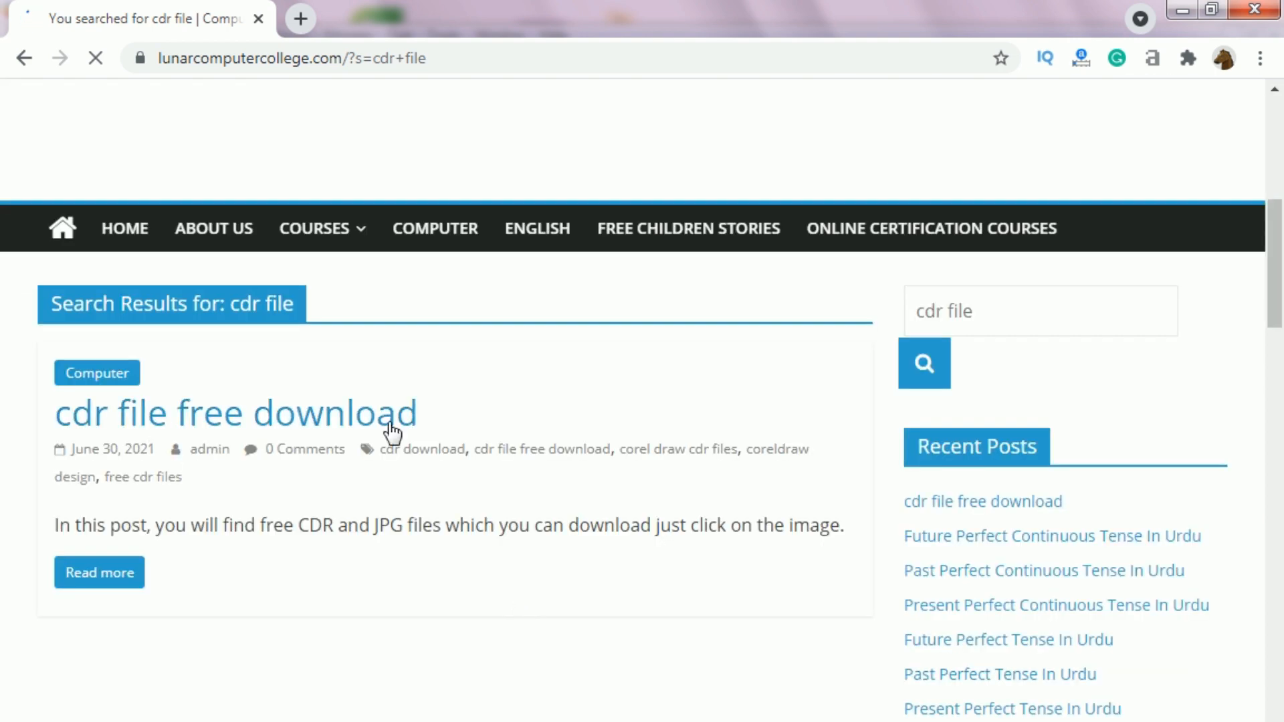
{"action": "left_click", "coordinate": [209, 422]}
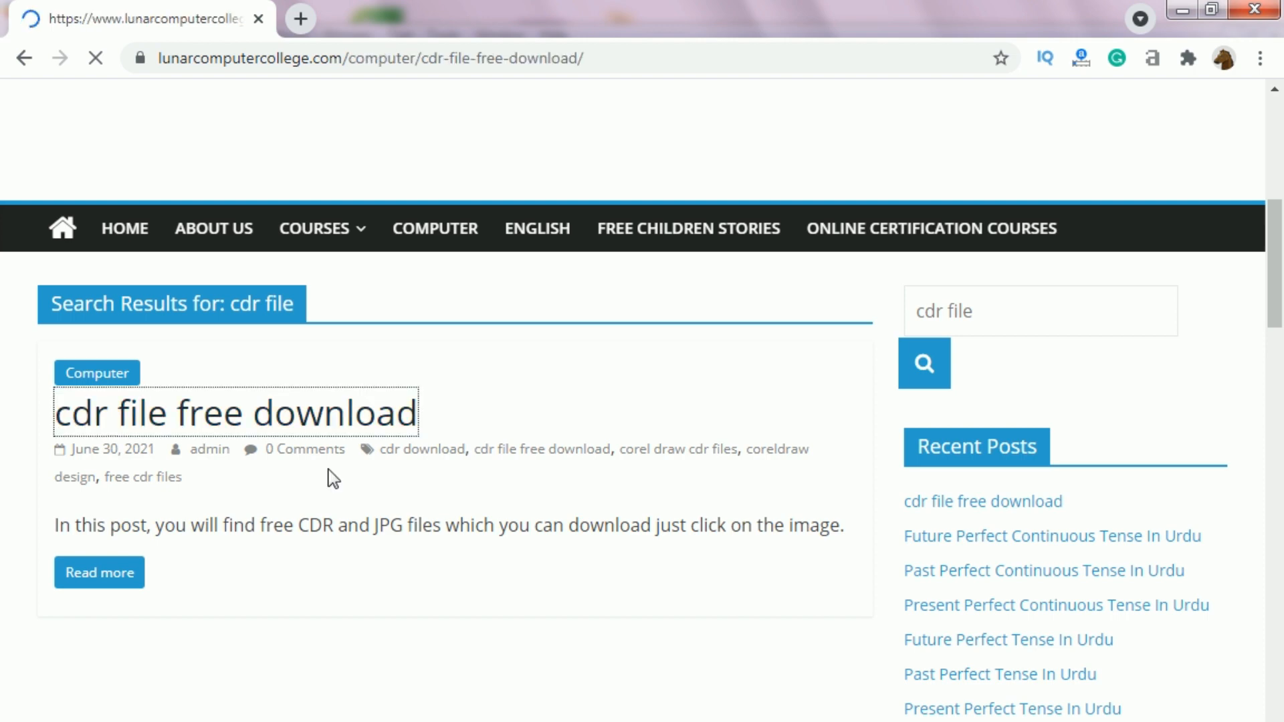
{"action": "scroll", "coordinate": [361, 515], "scroll_direction": "down", "scroll_amount": 2}
{"action": "scroll", "coordinate": [360, 516], "scroll_direction": "down", "scroll_amount": 10}
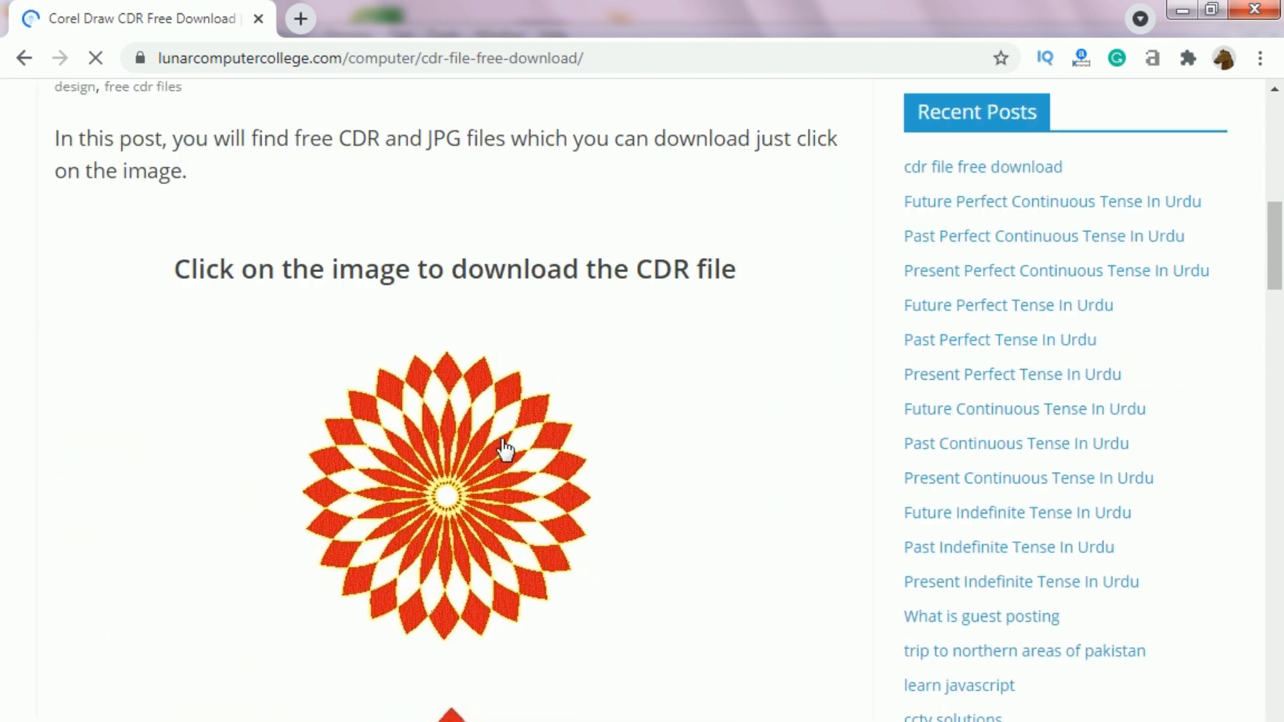
{"action": "scroll", "coordinate": [493, 515], "scroll_direction": "down", "scroll_amount": 5}
{"action": "scroll", "coordinate": [474, 538], "scroll_direction": "down", "scroll_amount": 5}
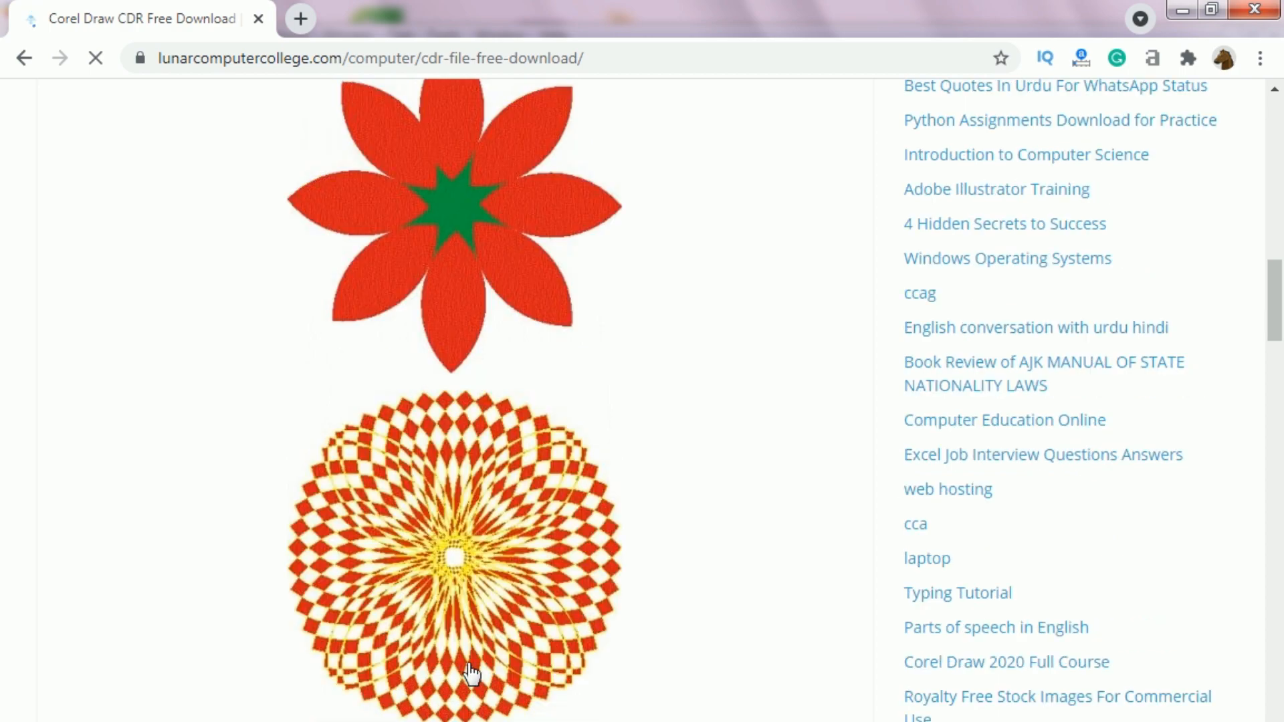
{"action": "scroll", "coordinate": [458, 568], "scroll_direction": "down", "scroll_amount": 3}
{"action": "scroll", "coordinate": [458, 681], "scroll_direction": "down", "scroll_amount": 5}
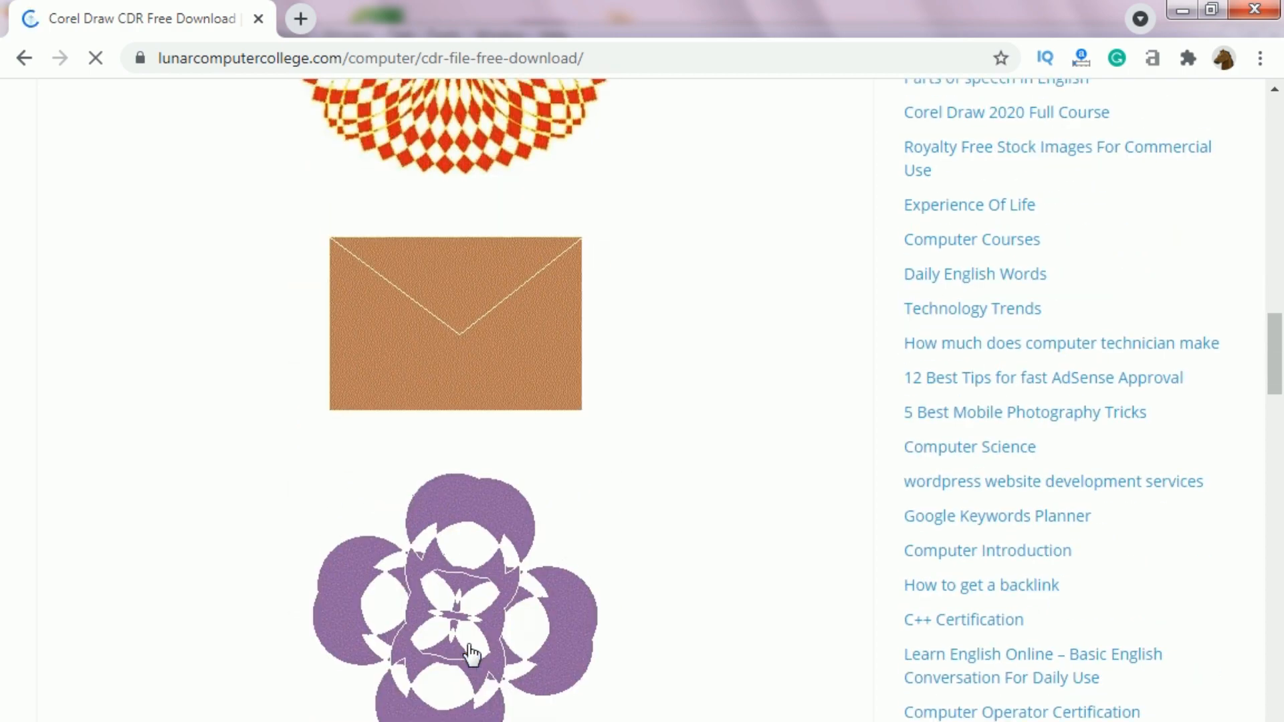
{"action": "scroll", "coordinate": [475, 642], "scroll_direction": "down", "scroll_amount": 5}
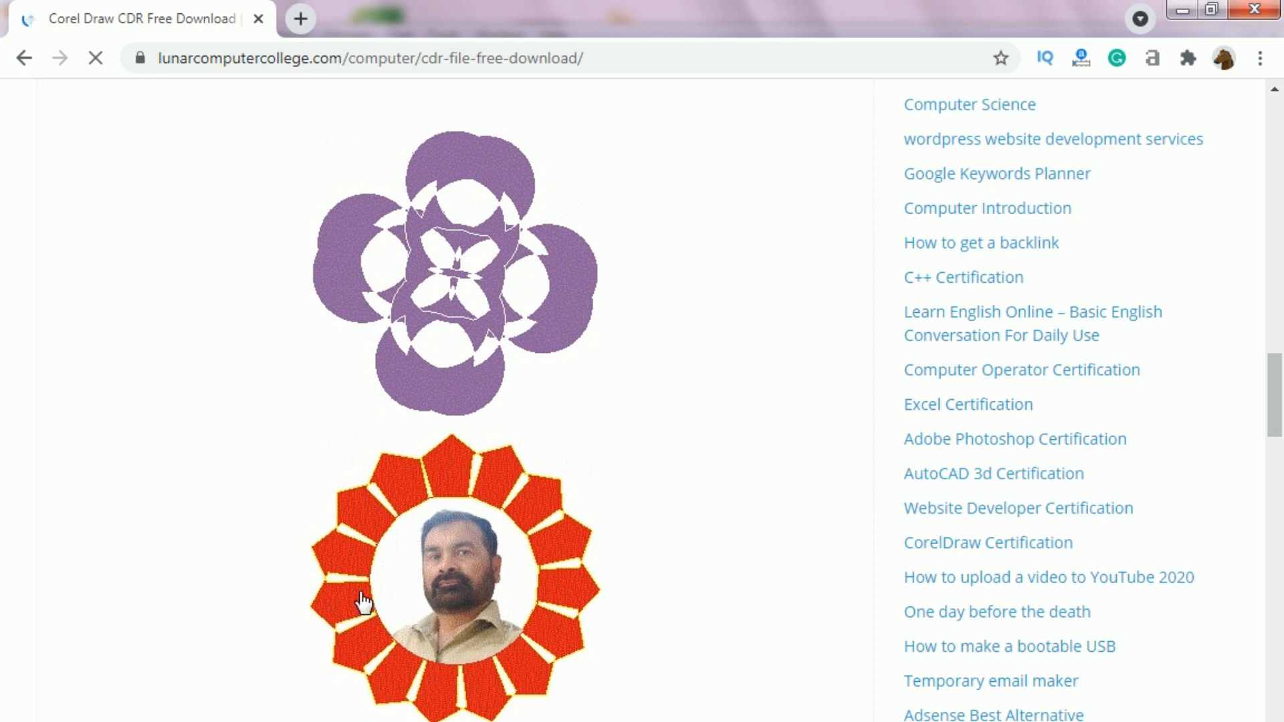
{"action": "scroll", "coordinate": [530, 602], "scroll_direction": "down", "scroll_amount": 5}
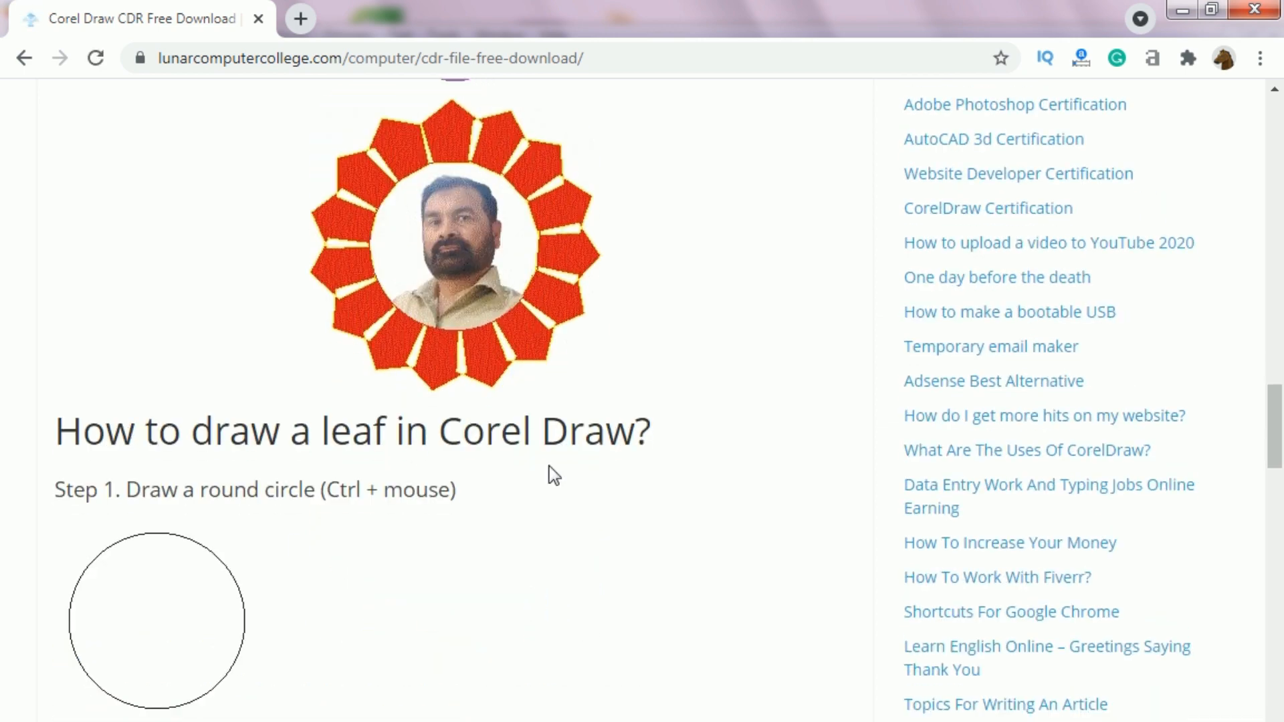
Read through the post's leaf-drawing tutorial and download the CDR leaf drawing linked at its end.
{"action": "scroll", "coordinate": [576, 470], "scroll_direction": "down", "scroll_amount": 5}
{"action": "scroll", "coordinate": [267, 491], "scroll_direction": "down", "scroll_amount": 7}
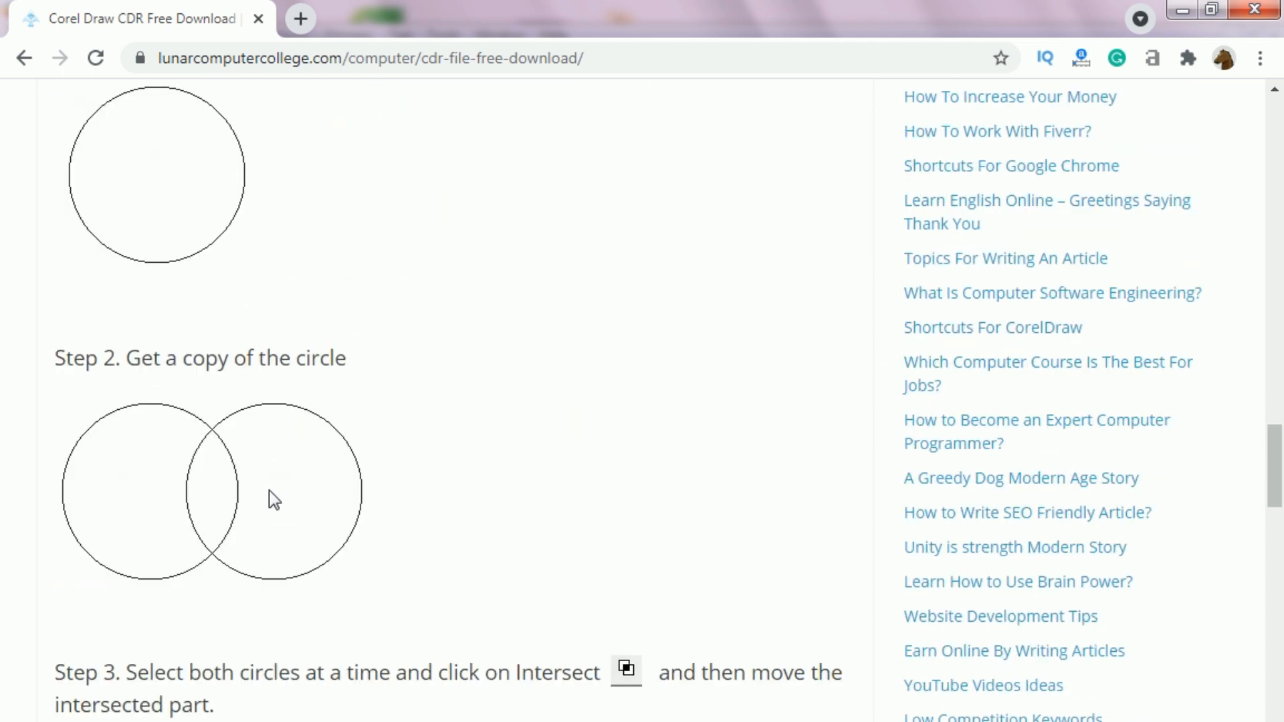
{"action": "scroll", "coordinate": [287, 481], "scroll_direction": "down", "scroll_amount": 3}
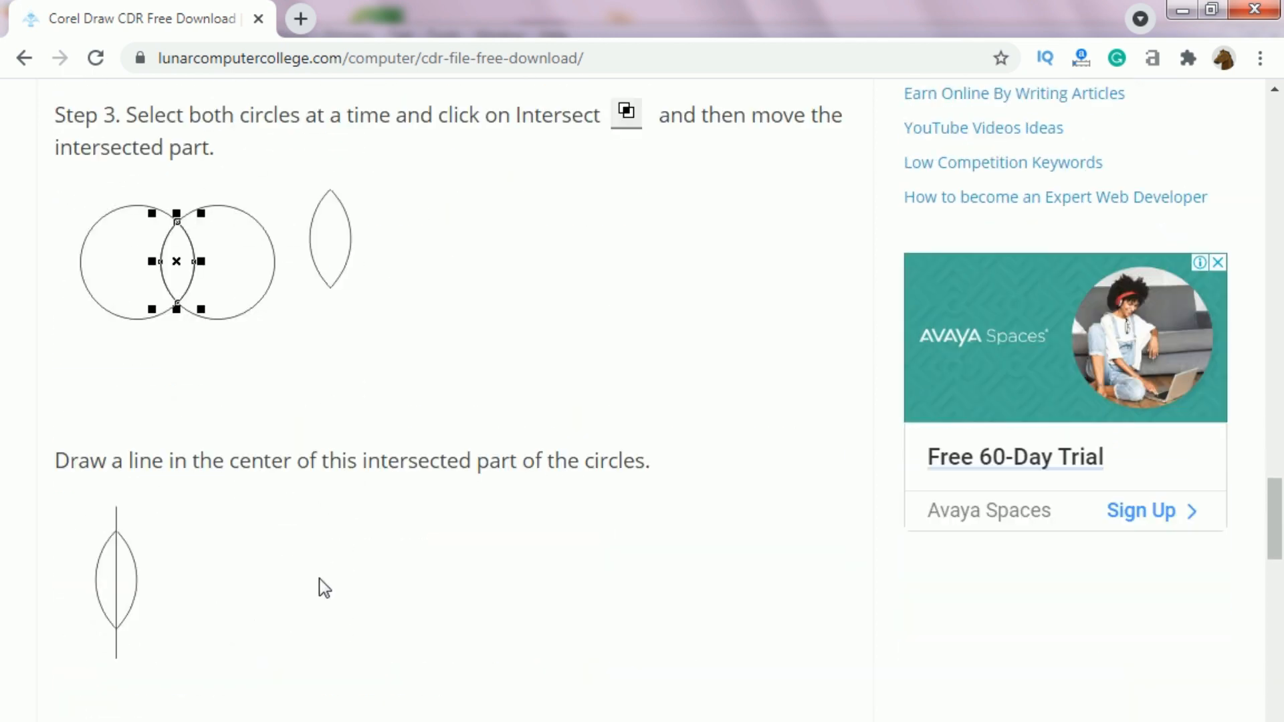
{"action": "scroll", "coordinate": [327, 574], "scroll_direction": "down", "scroll_amount": 14}
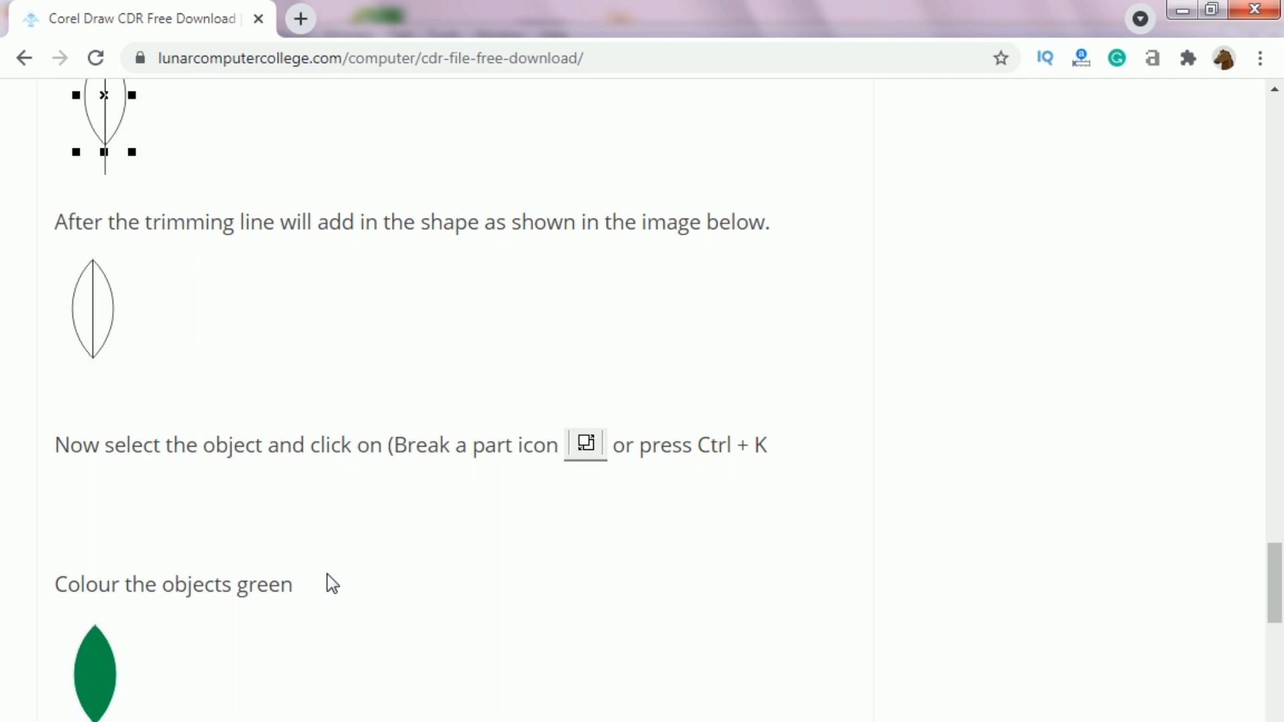
{"action": "scroll", "coordinate": [327, 573], "scroll_direction": "down", "scroll_amount": 8}
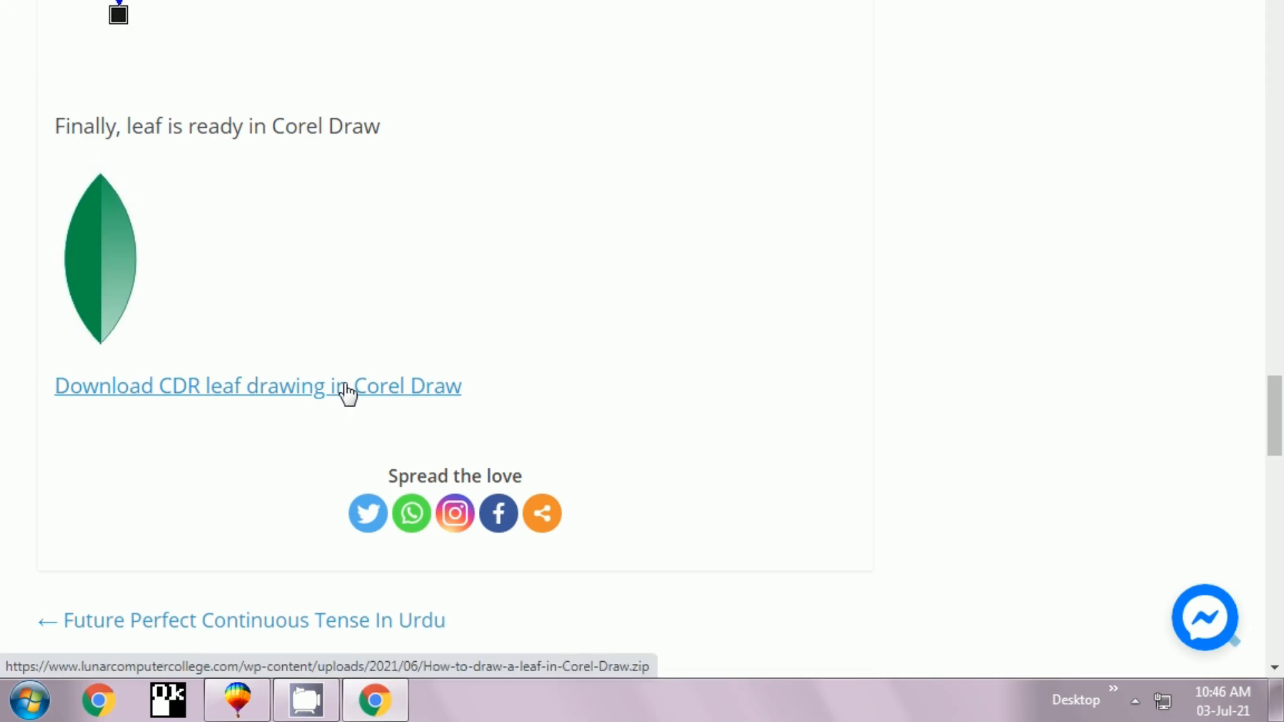
{"action": "left_click", "coordinate": [347, 393]}
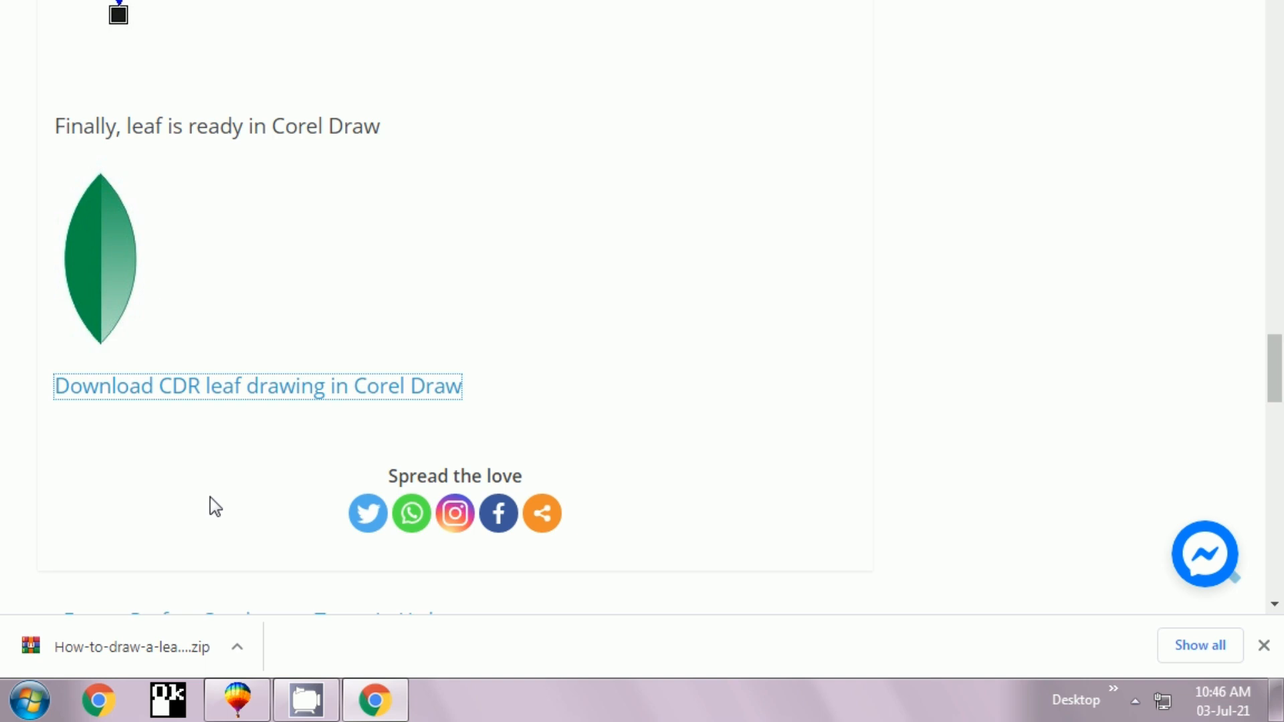
Look back over the leaf tutorial's steps and the CDR designs offered near the start of the post.
{"action": "scroll", "coordinate": [210, 496], "scroll_direction": "up", "scroll_amount": 6}
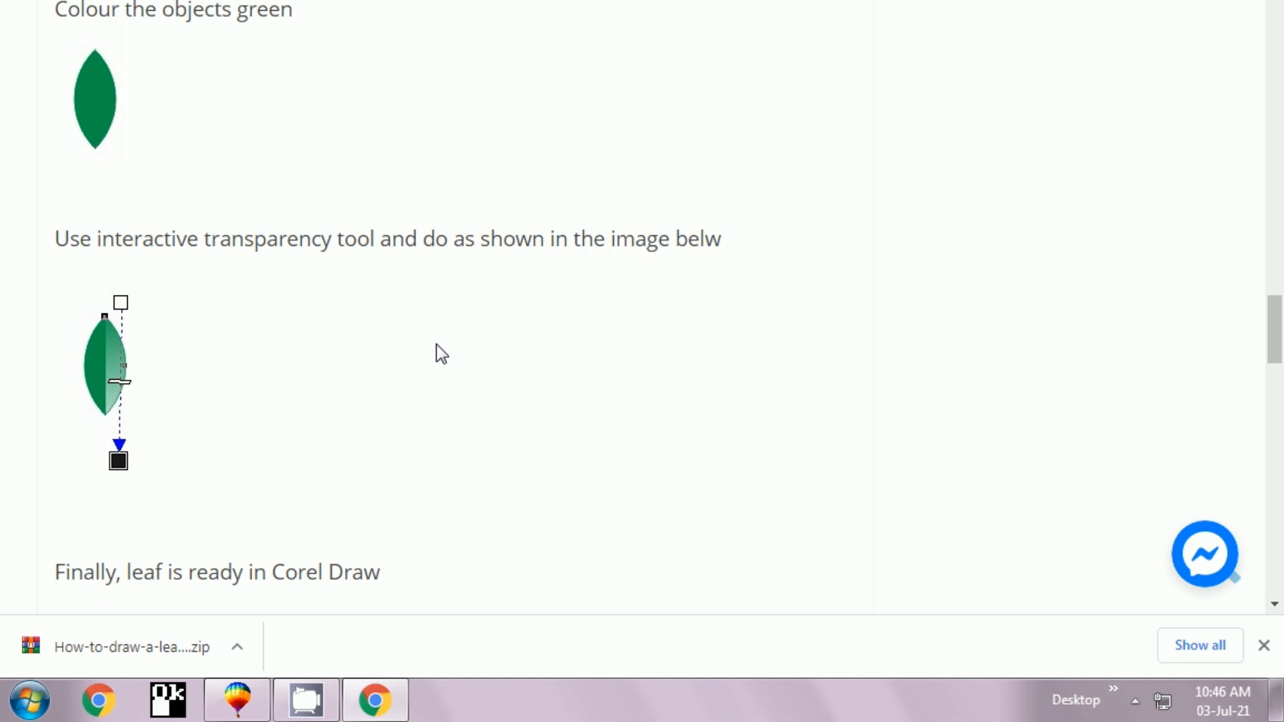
{"action": "scroll", "coordinate": [441, 361], "scroll_direction": "down", "scroll_amount": 5}
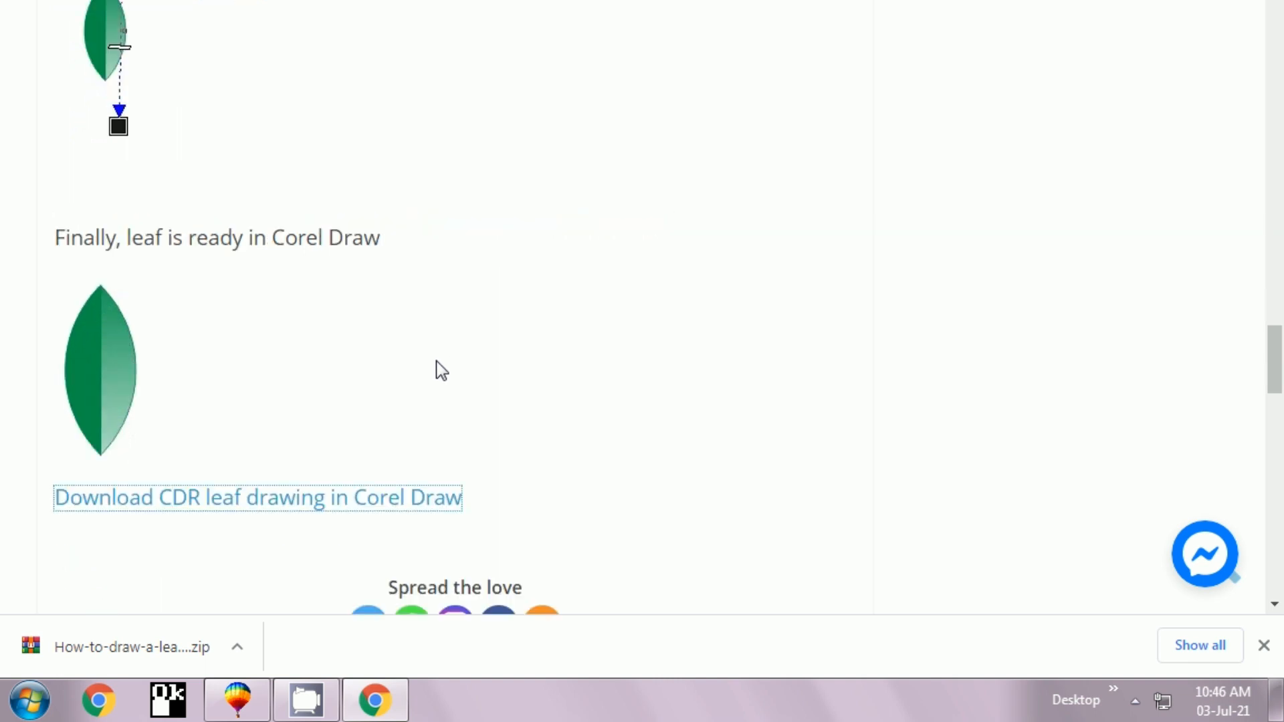
{"action": "scroll", "coordinate": [441, 371], "scroll_direction": "up", "scroll_amount": 20}
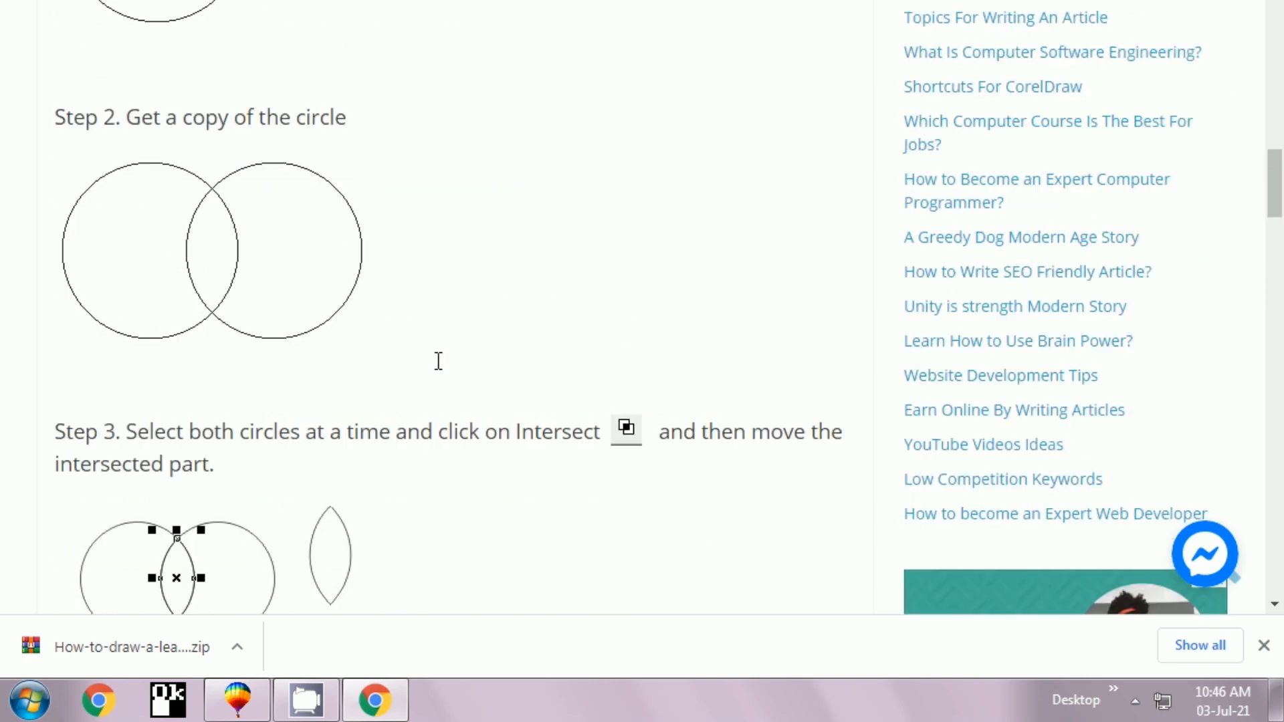
{"action": "scroll", "coordinate": [442, 371], "scroll_direction": "up", "scroll_amount": 12}
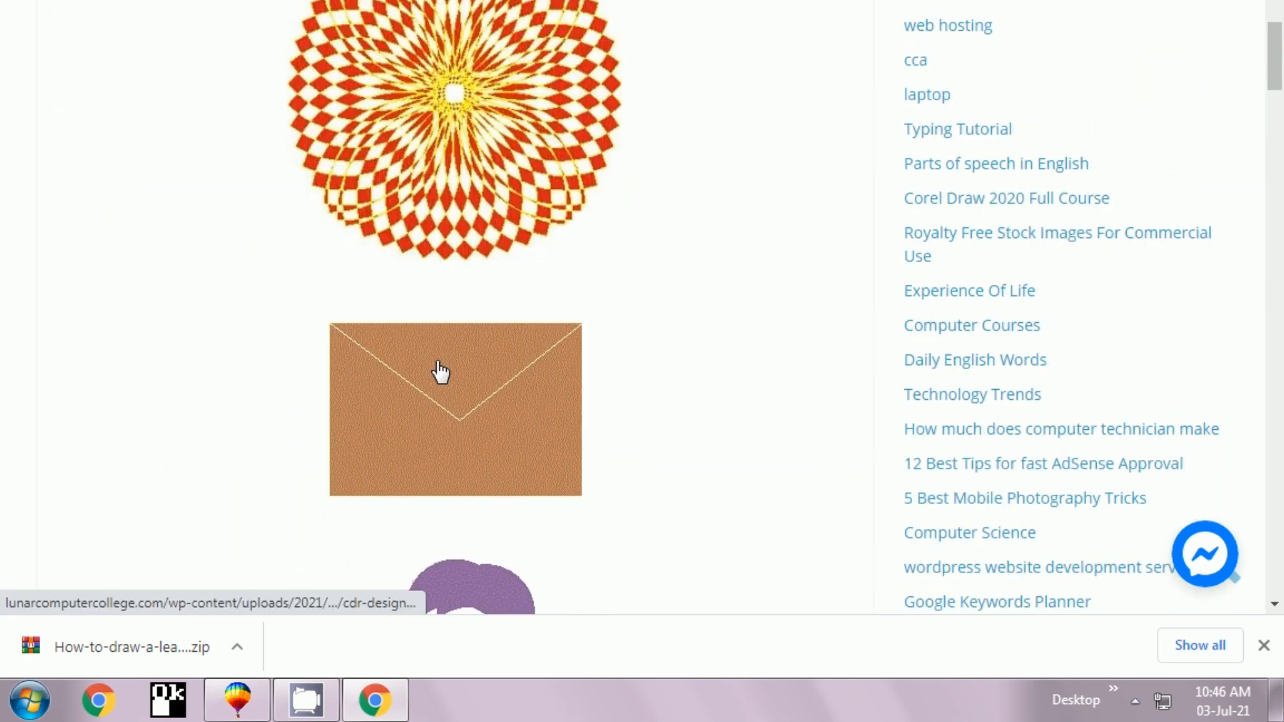
{"action": "scroll", "coordinate": [440, 372], "scroll_direction": "up", "scroll_amount": 8}
{"action": "scroll", "coordinate": [442, 372], "scroll_direction": "up", "scroll_amount": 5}
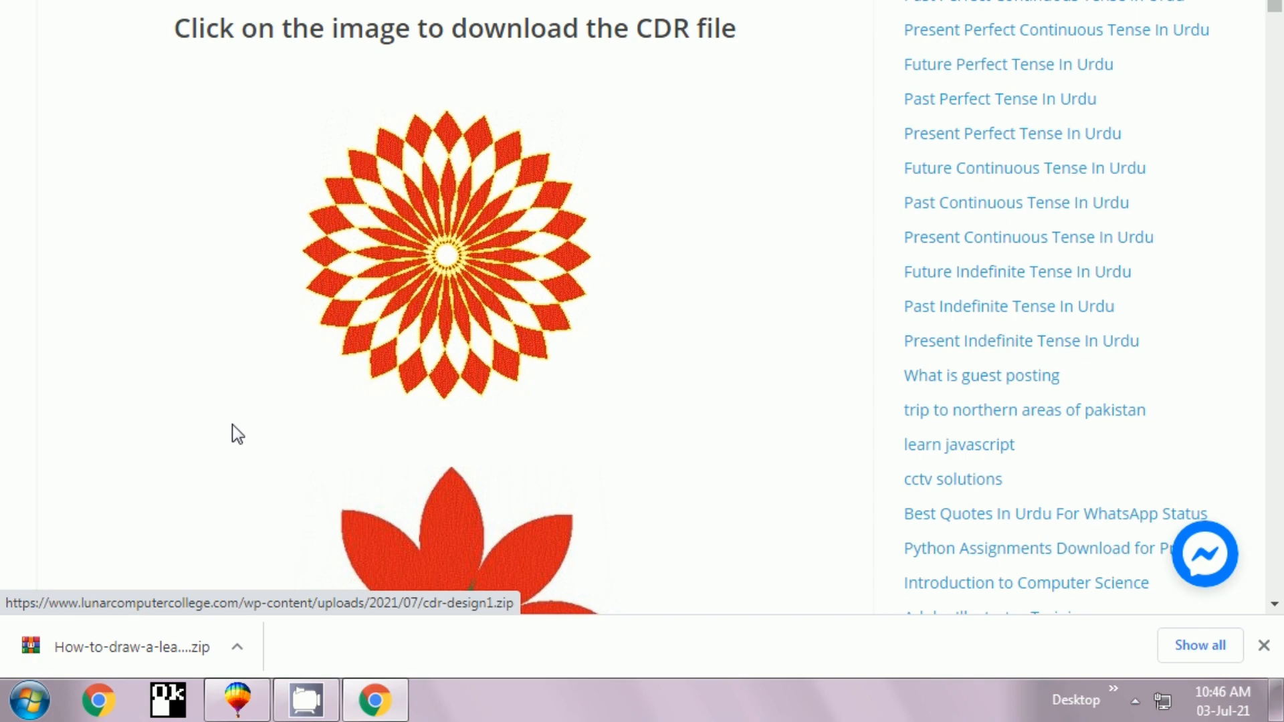
{"action": "scroll", "coordinate": [214, 436], "scroll_direction": "down", "scroll_amount": 5}
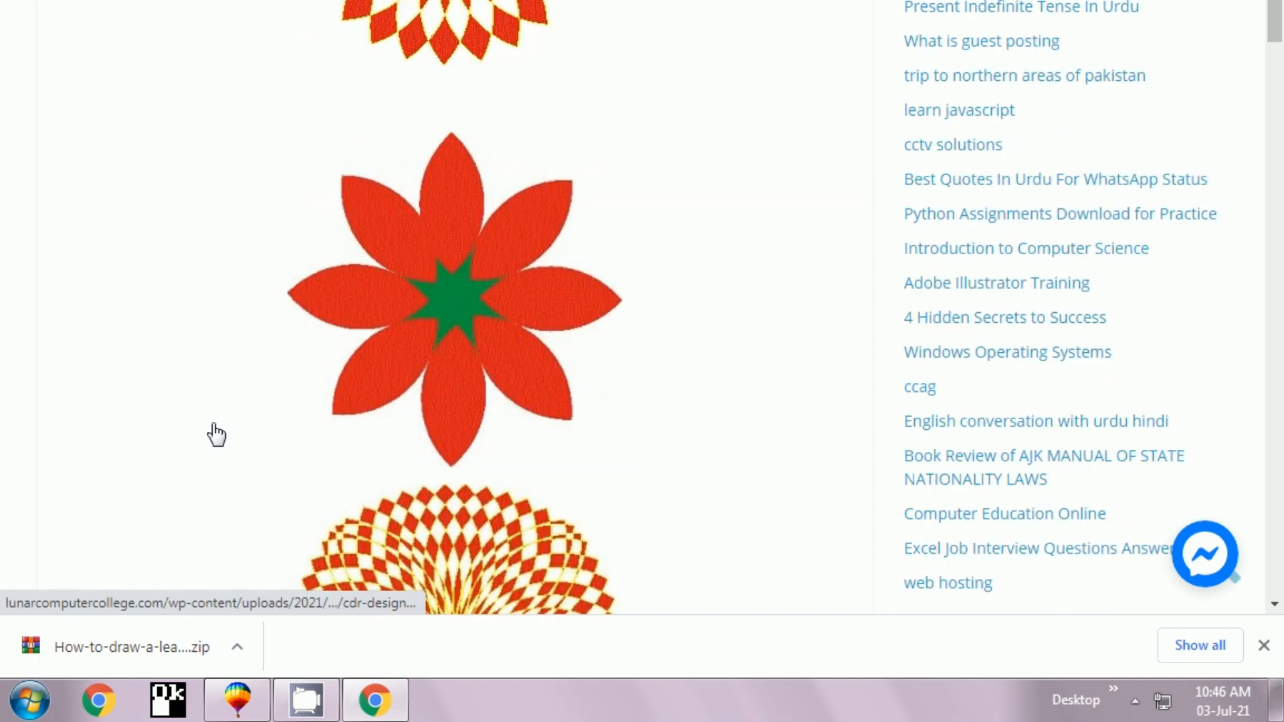